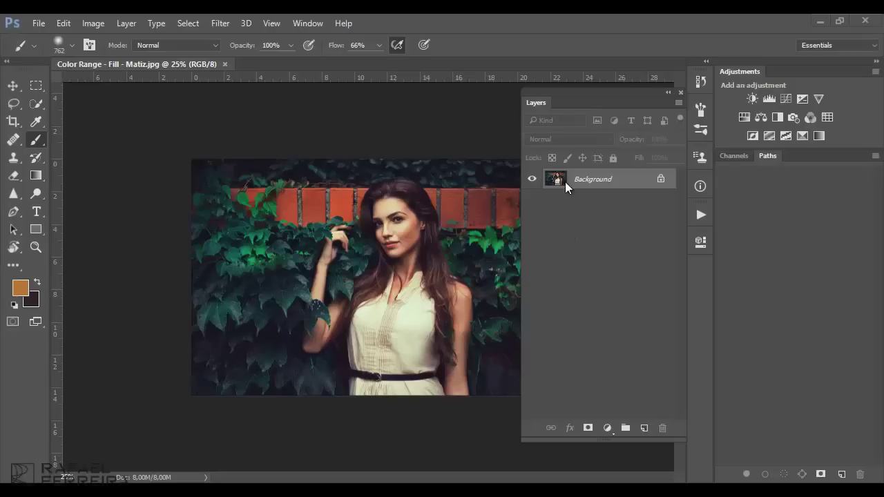
Close the floating Layers panel and zoom in until the ivy portrait fills the window.
{"action": "left_click", "coordinate": [680, 92]}
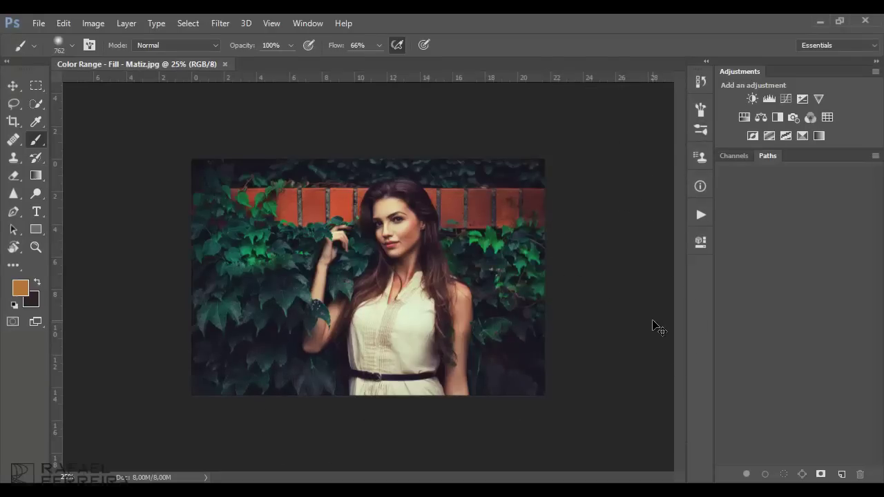
{"action": "scroll", "coordinate": [656, 327], "scroll_direction": "up", "scroll_amount": 2}
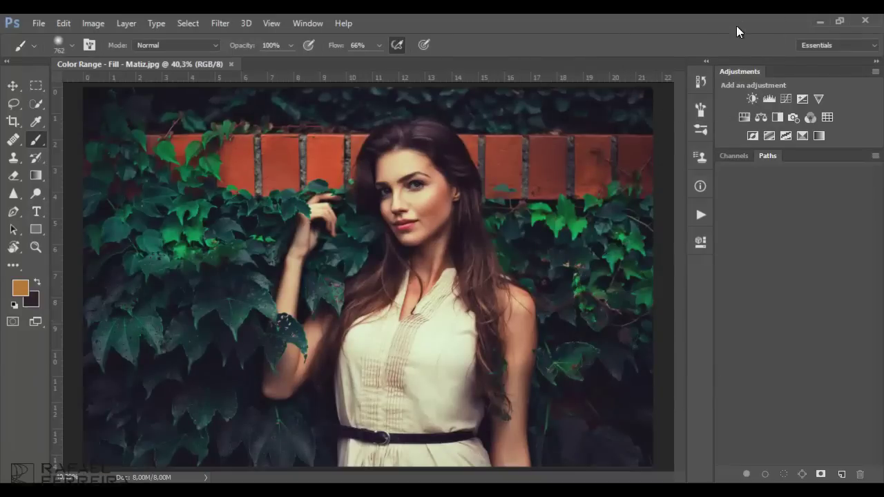
Reopen the Layers panel from the Window menu and dock it with the other panels.
{"action": "left_click", "coordinate": [299, 25]}
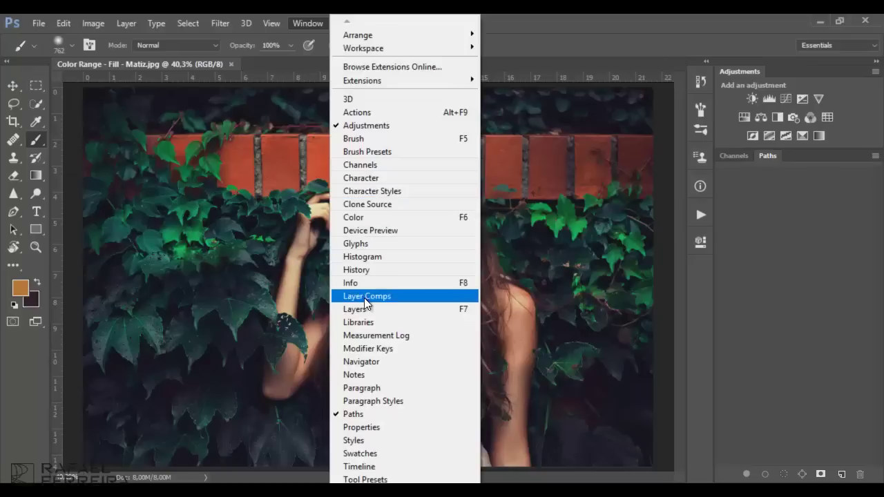
{"action": "left_click", "coordinate": [362, 310]}
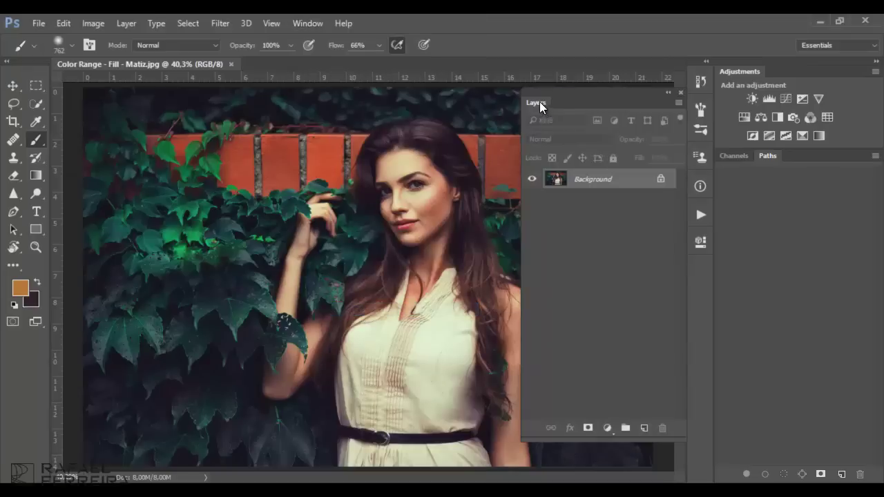
{"action": "left_click_drag", "start_coordinate": [543, 102], "coordinate": [756, 149]}
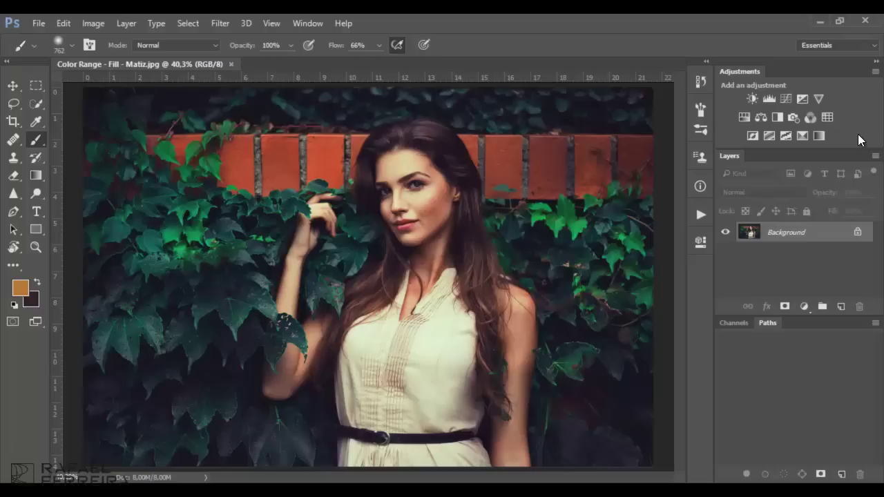
Duplicate the Background layer with Ctrl+J and name the copy 'Cor nova'.
{"action": "key", "text": "ctrl+j"}
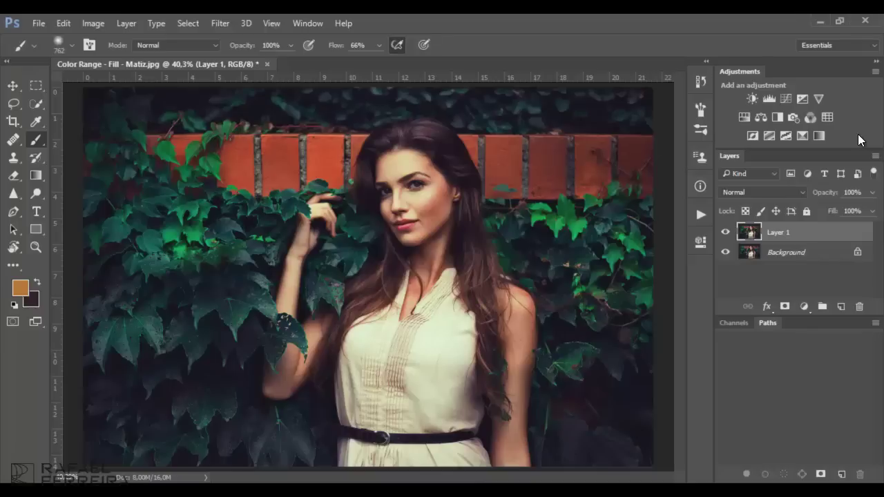
{"action": "double_click", "coordinate": [778, 233]}
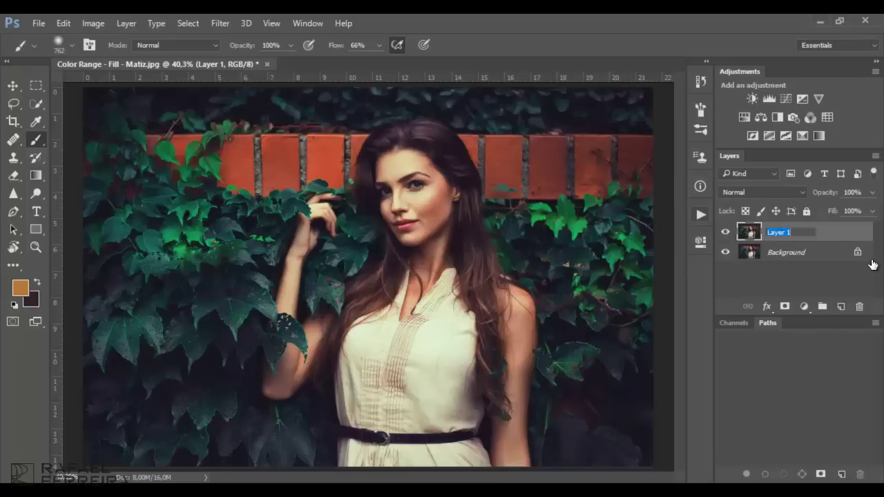
{"action": "type", "text": "Cor"}
{"action": "type", "text": " nova"}
{"action": "key", "text": "Return"}
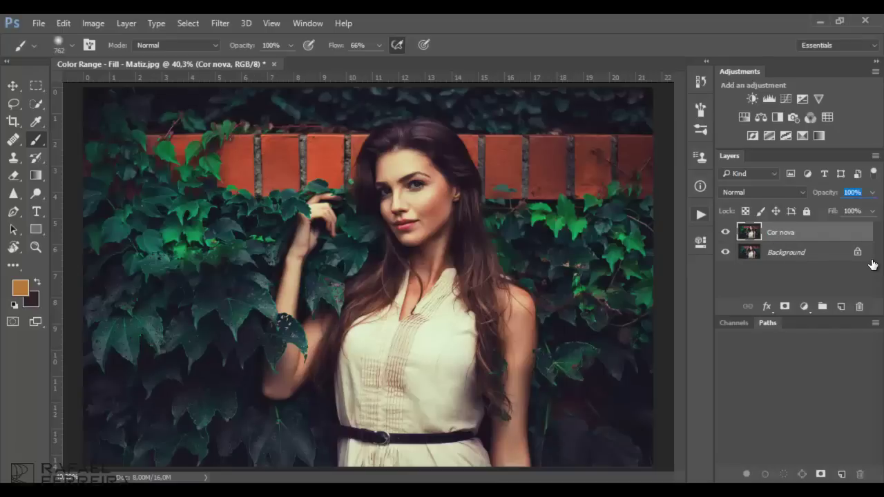
{"action": "key", "text": "Return"}
In Select > Color Range, add the green ivy leaf colour and subtract the hair and face tones.
{"action": "left_click", "coordinate": [187, 24]}
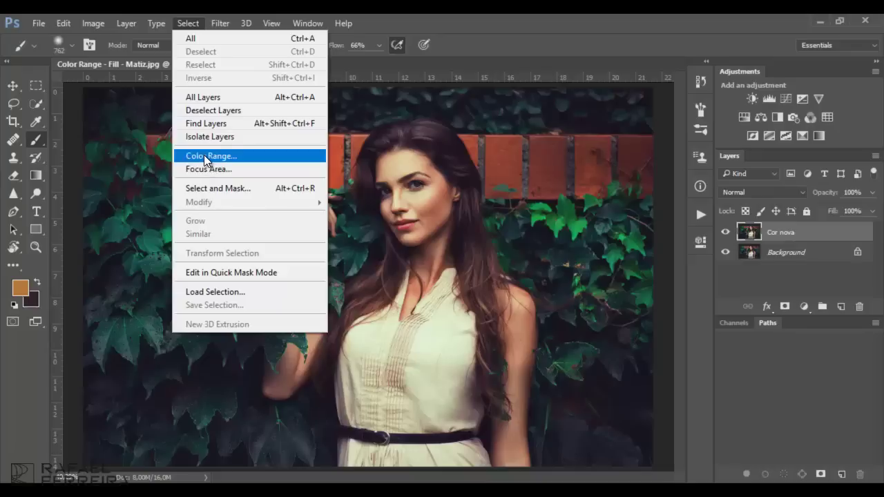
{"action": "left_click", "coordinate": [208, 159]}
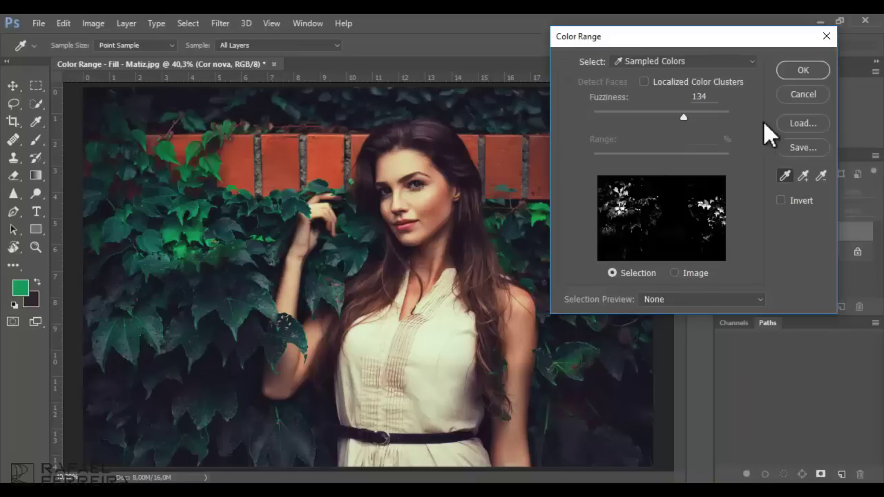
{"action": "left_click", "coordinate": [803, 177]}
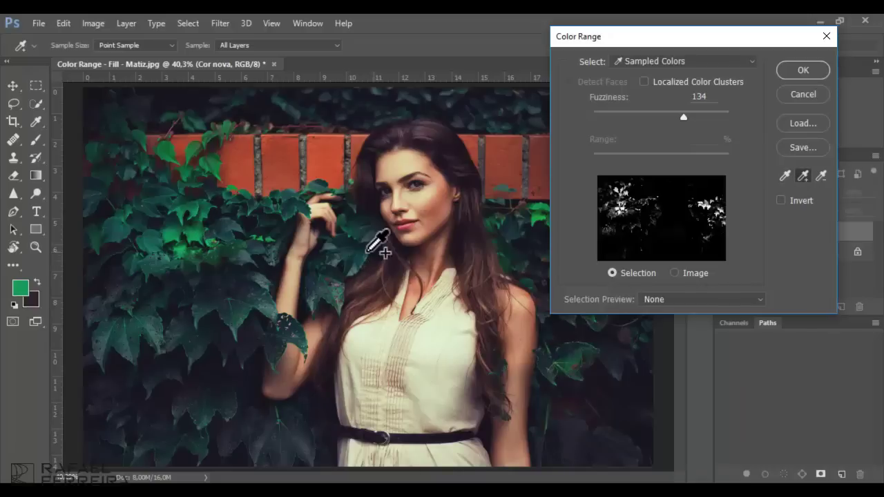
{"action": "left_click", "coordinate": [353, 267]}
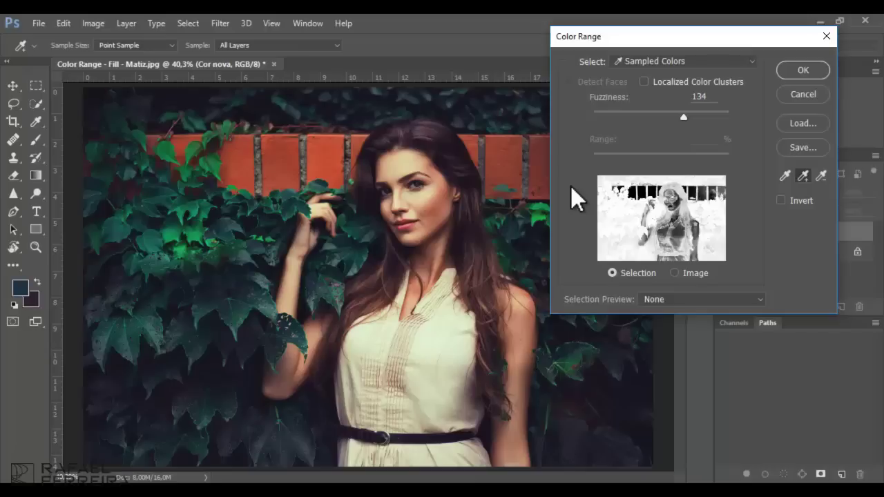
{"action": "left_click", "coordinate": [822, 181]}
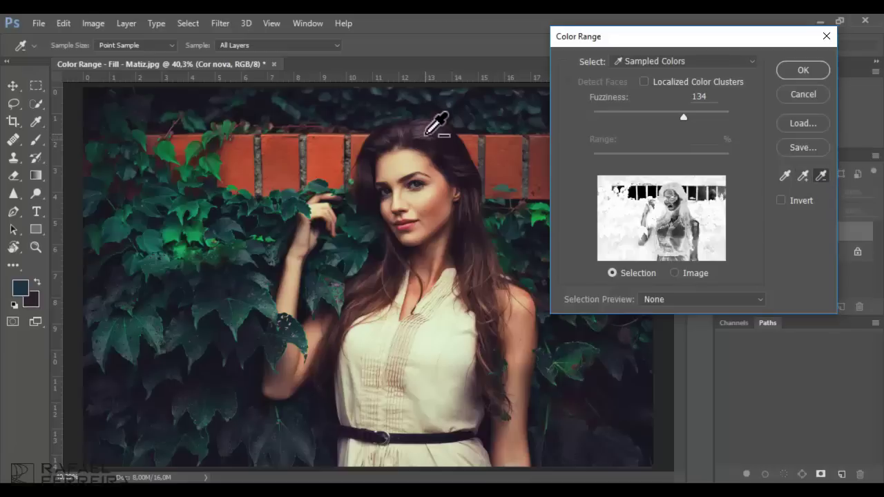
{"action": "left_click", "coordinate": [438, 146]}
{"action": "mouse_move", "coordinate": [438, 146]}
{"action": "left_mouse_down"}
{"action": "mouse_move", "coordinate": [404, 164]}
{"action": "mouse_move", "coordinate": [405, 154]}
{"action": "mouse_move", "coordinate": [394, 188]}
{"action": "left_mouse_up"}
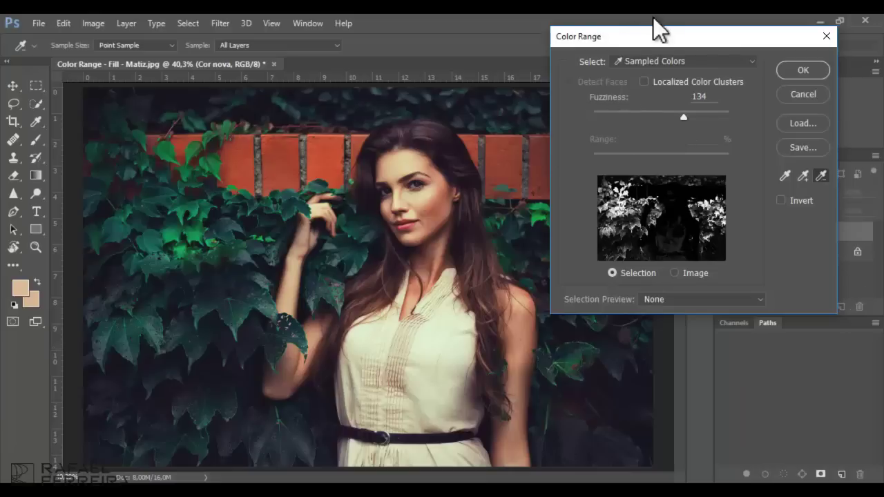
Tune Color Range Fuzziness to about 152 and confirm to select the ivy leaves.
{"action": "left_click_drag", "start_coordinate": [642, 35], "coordinate": [620, 48]}
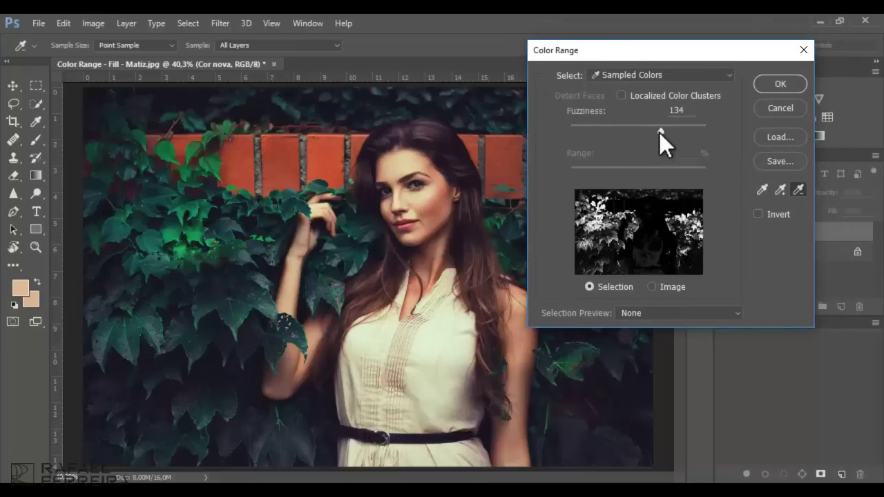
{"action": "mouse_move", "coordinate": [659, 132]}
{"action": "left_mouse_down"}
{"action": "mouse_move", "coordinate": [691, 138]}
{"action": "mouse_move", "coordinate": [648, 138]}
{"action": "left_mouse_up"}
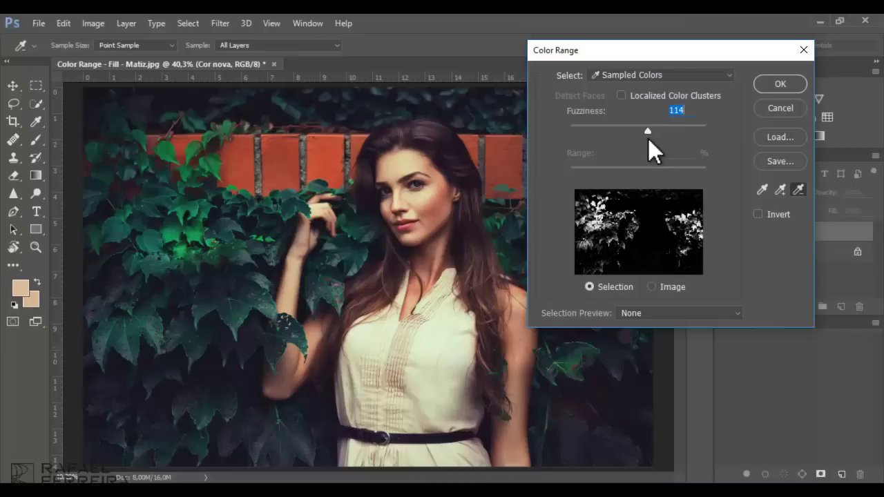
{"action": "mouse_move", "coordinate": [649, 138]}
{"action": "left_mouse_down"}
{"action": "mouse_move", "coordinate": [690, 134]}
{"action": "mouse_move", "coordinate": [682, 132]}
{"action": "left_mouse_up"}
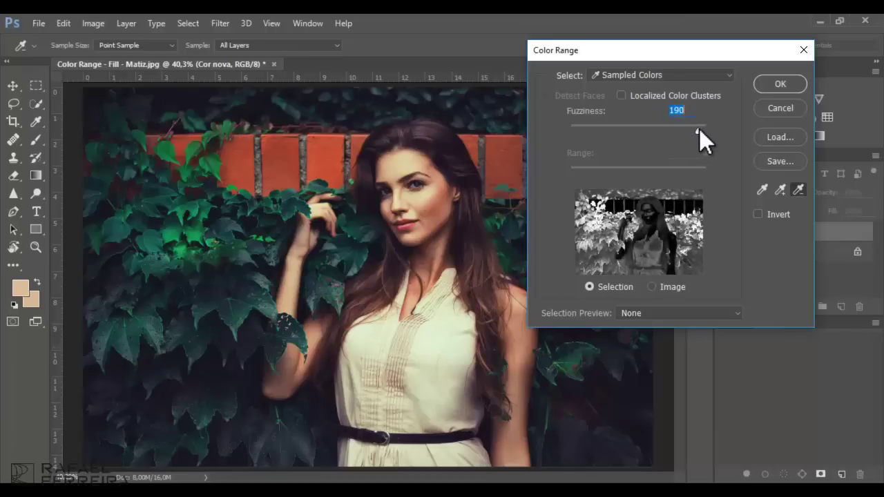
{"action": "mouse_move", "coordinate": [694, 129]}
{"action": "left_mouse_down"}
{"action": "mouse_move", "coordinate": [656, 132]}
{"action": "mouse_move", "coordinate": [666, 132]}
{"action": "left_mouse_up"}
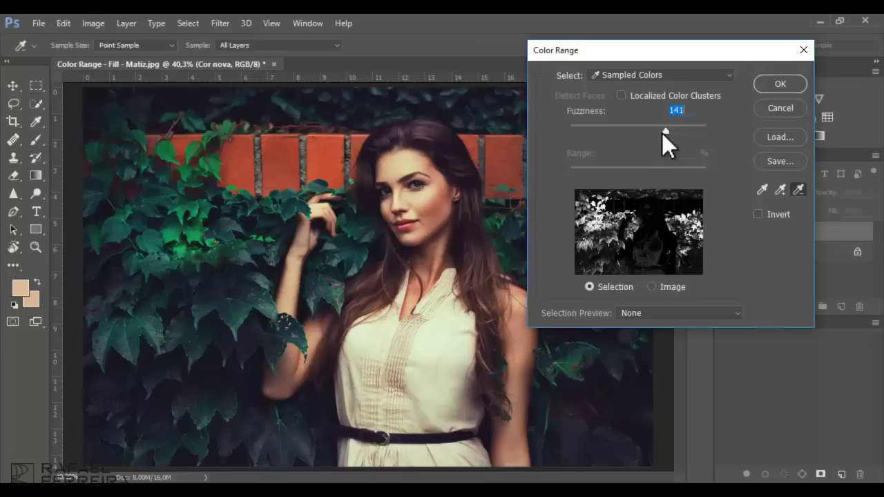
{"action": "left_click_drag", "start_coordinate": [665, 131], "coordinate": [674, 131]}
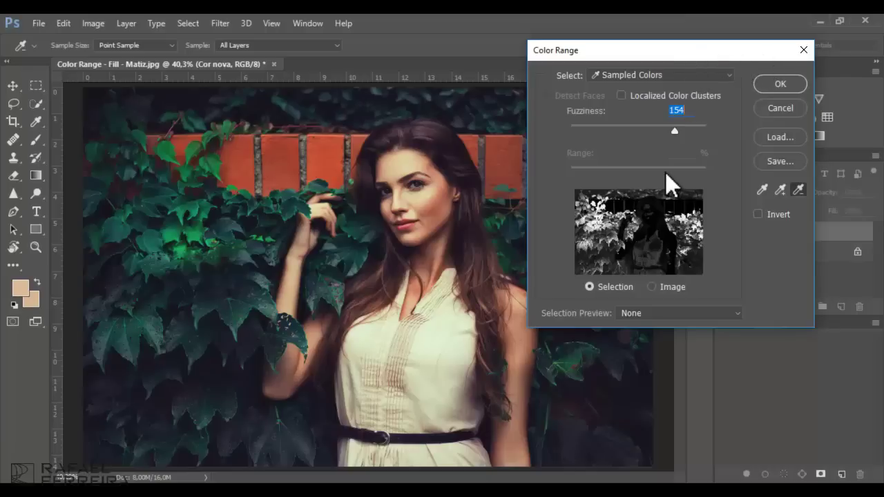
{"action": "left_click_drag", "start_coordinate": [675, 132], "coordinate": [676, 132]}
{"action": "left_click", "coordinate": [775, 81]}
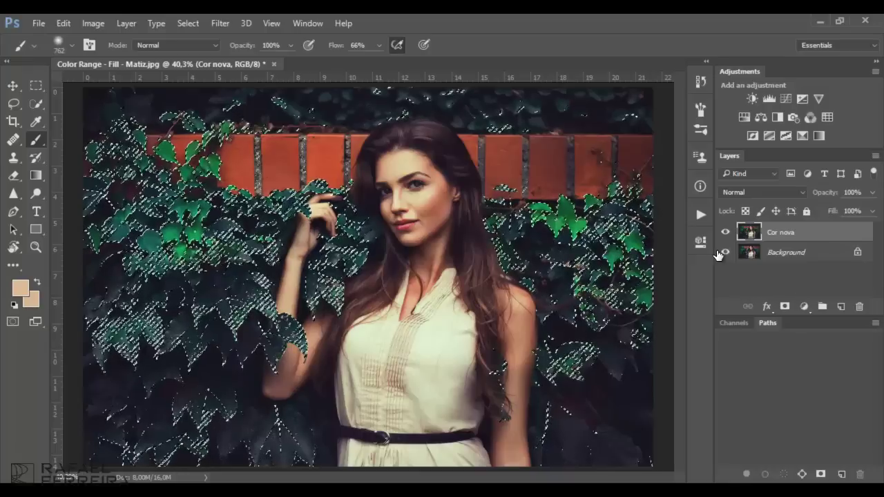
Add an empty Layer 1 above Cor nova and set the foreground colour to blue #0c00ff.
{"action": "left_click", "coordinate": [841, 307]}
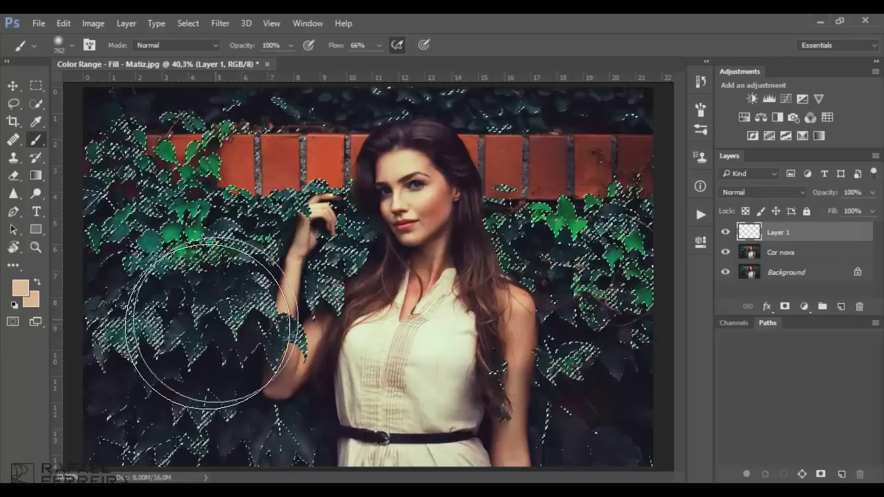
{"action": "left_click", "coordinate": [24, 289]}
{"action": "left_click_drag", "start_coordinate": [573, 112], "coordinate": [582, 74]}
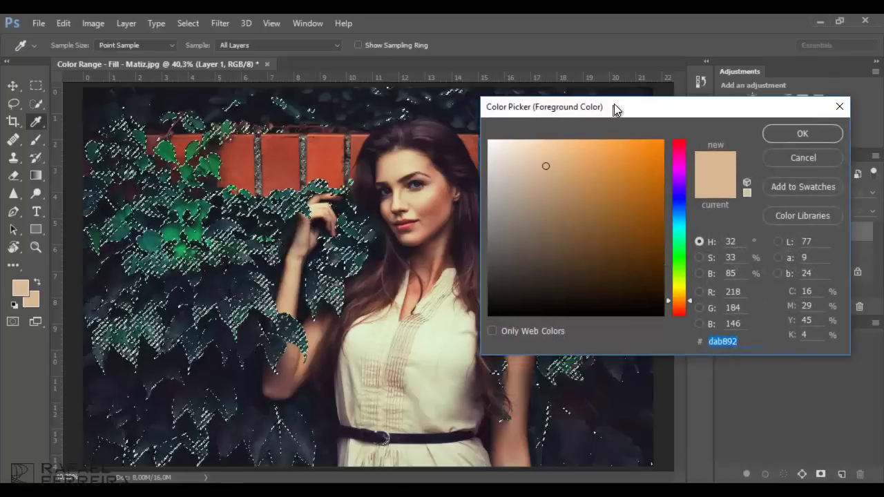
{"action": "left_click", "coordinate": [671, 162]}
{"action": "left_click_drag", "start_coordinate": [641, 148], "coordinate": [693, 97]}
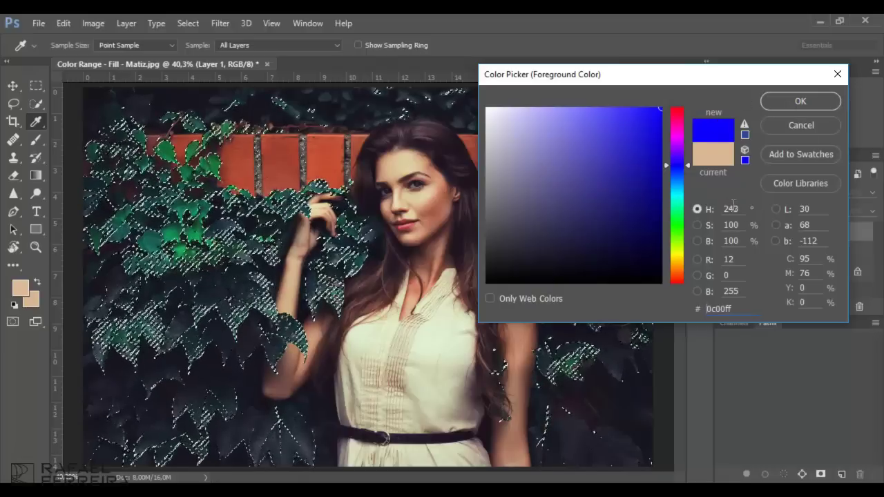
{"action": "left_click", "coordinate": [790, 101]}
{"action": "key", "text": "b"}
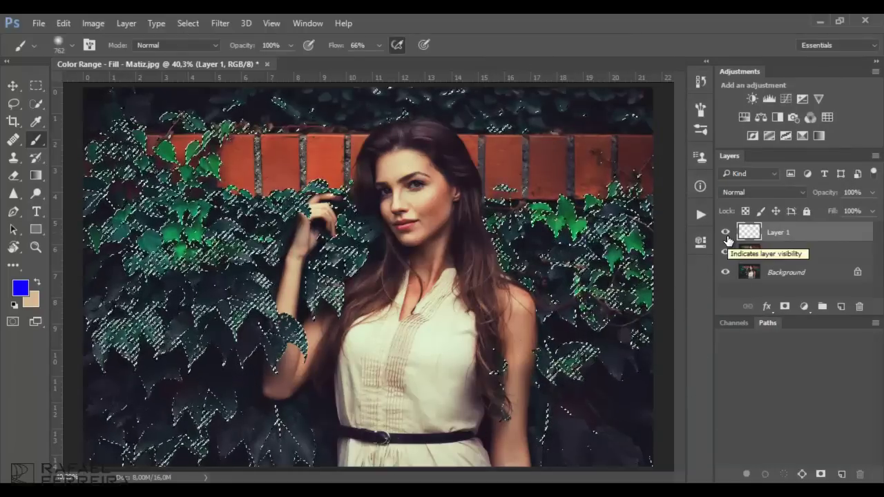
Fill the leaf selection on Layer 1 with the blue foreground colour, then deselect.
{"action": "left_click", "coordinate": [62, 24]}
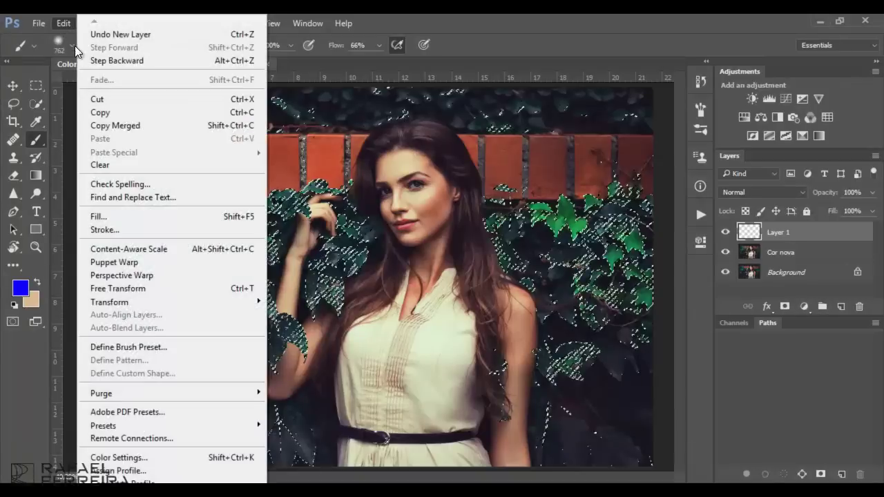
{"action": "left_click", "coordinate": [112, 217]}
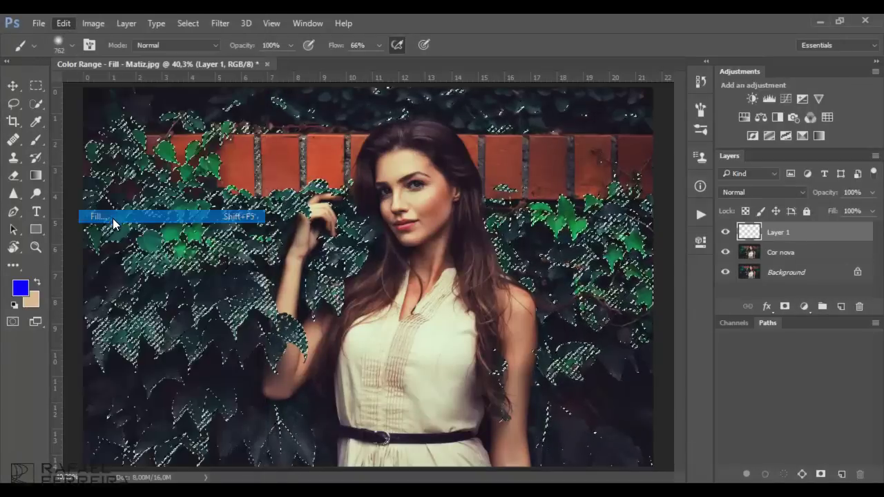
{"action": "left_click_drag", "start_coordinate": [553, 89], "coordinate": [593, 77]}
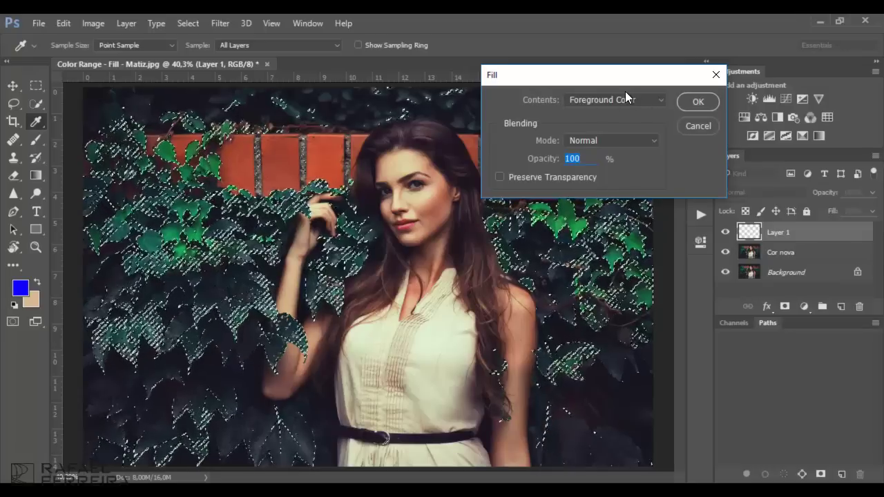
{"action": "left_click", "coordinate": [710, 102]}
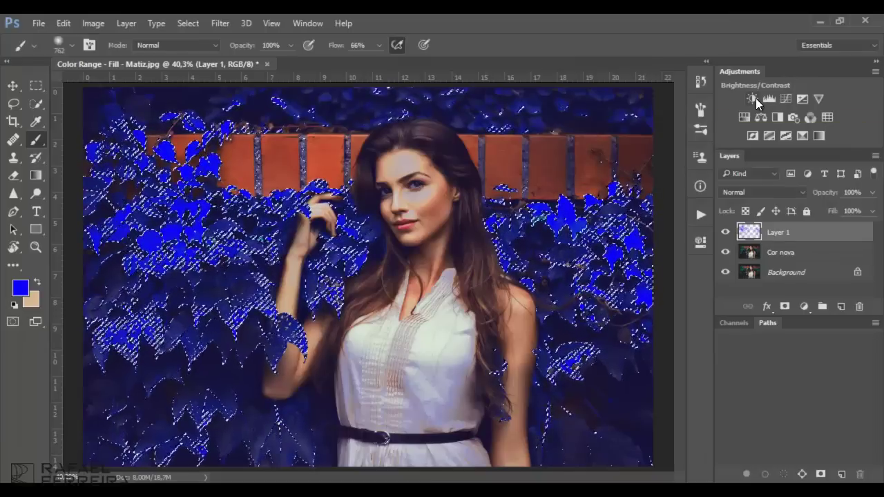
{"action": "key", "text": "ctrl+d"}
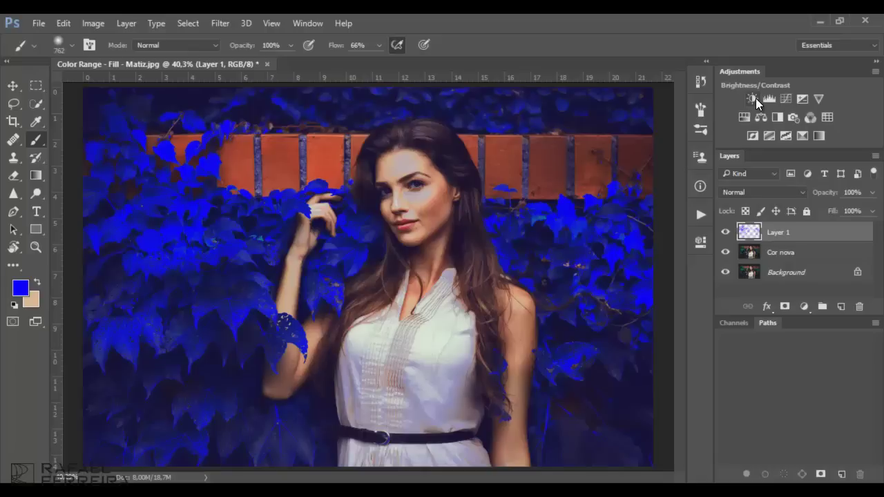
{"action": "left_click", "coordinate": [219, 234], "text": "ctrl"}
{"action": "scroll", "coordinate": [304, 239], "scroll_direction": "up", "scroll_amount": 3}
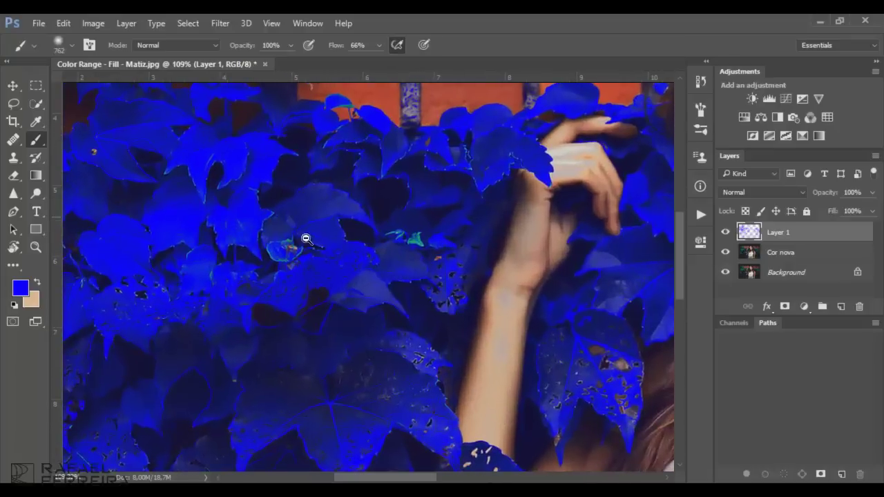
{"action": "scroll", "coordinate": [366, 319], "scroll_direction": "down", "scroll_amount": 3}
{"action": "scroll", "coordinate": [173, 259], "scroll_direction": "right", "scroll_amount": 5}
{"action": "scroll", "coordinate": [454, 264], "scroll_direction": "right", "scroll_amount": 5}
{"action": "scroll", "coordinate": [484, 264], "scroll_direction": "right", "scroll_amount": 3}
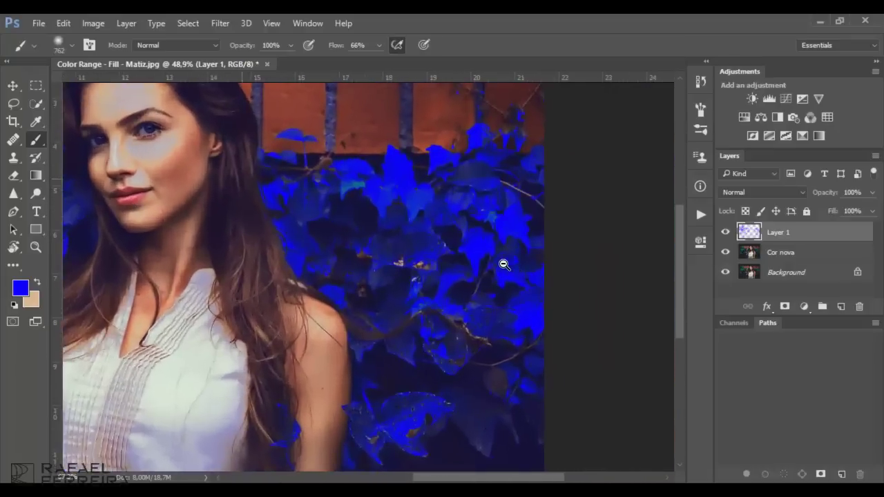
{"action": "scroll", "coordinate": [503, 263], "scroll_direction": "down", "scroll_amount": 1}
{"action": "scroll", "coordinate": [428, 276], "scroll_direction": "left", "scroll_amount": 5}
{"action": "scroll", "coordinate": [483, 242], "scroll_direction": "left", "scroll_amount": 3}
{"action": "left_click_drag", "start_coordinate": [460, 240], "coordinate": [360, 300]}
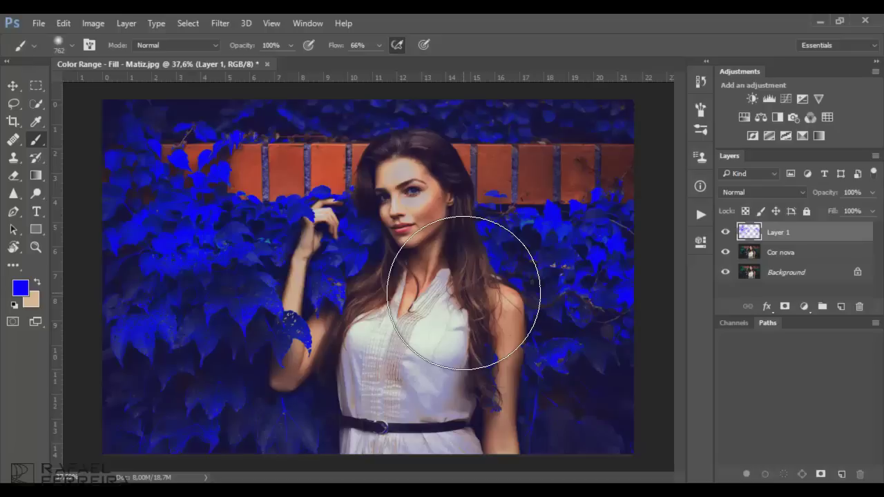
Set Layer 1's blend mode to Hue, then bring up Hue/Saturation with Ctrl+U.
{"action": "left_click", "coordinate": [744, 193]}
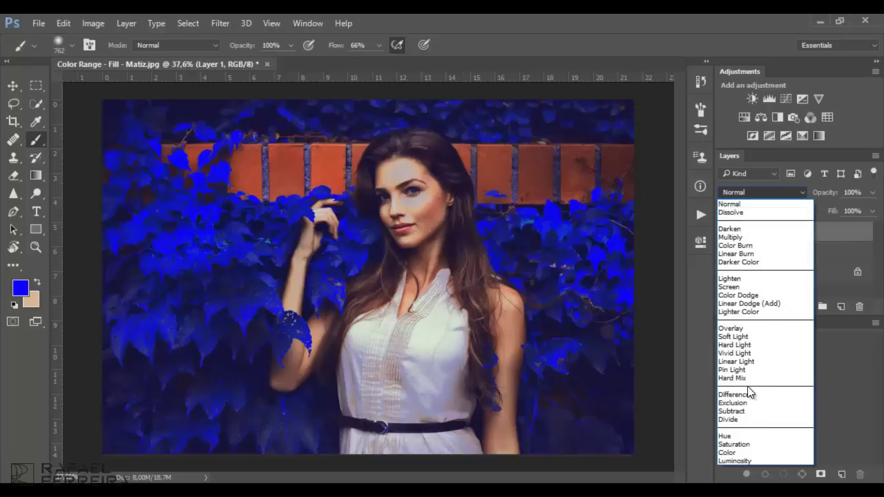
{"action": "left_click", "coordinate": [735, 433]}
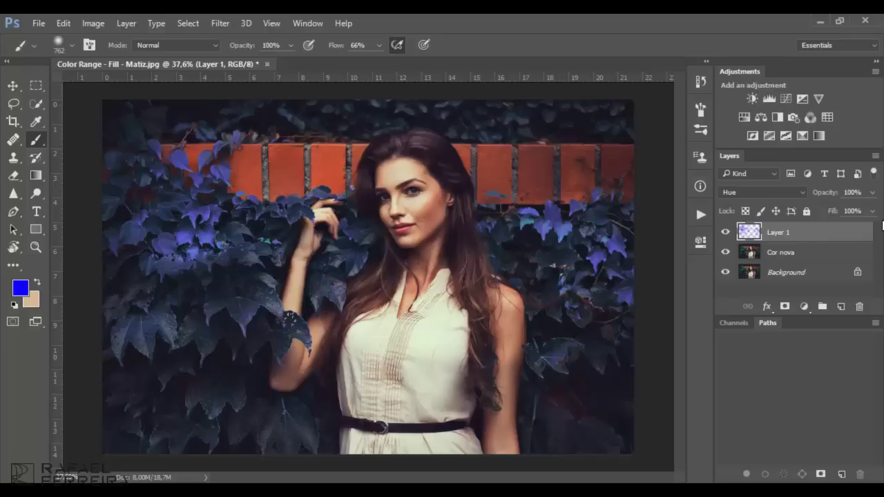
{"action": "key", "text": "ctrl+u"}
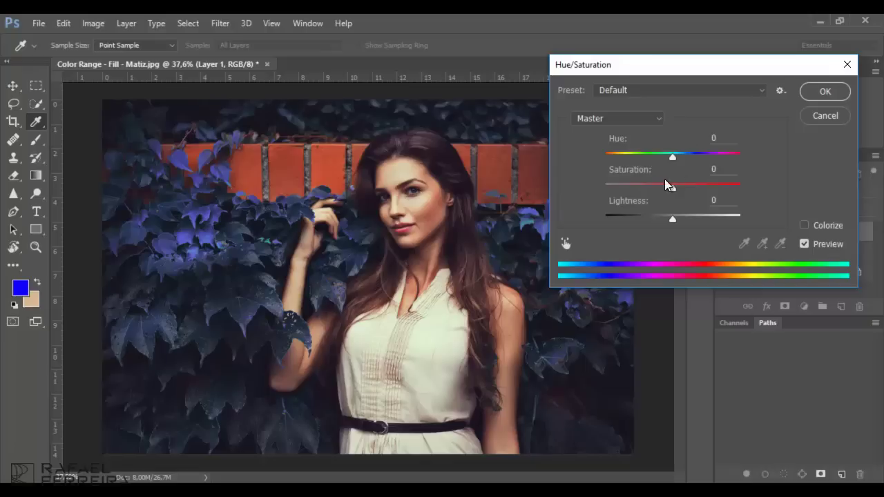
Shift Layer 1's hue by +107 and apply it, turning the ivy pinkish red.
{"action": "left_click_drag", "start_coordinate": [674, 161], "coordinate": [725, 163]}
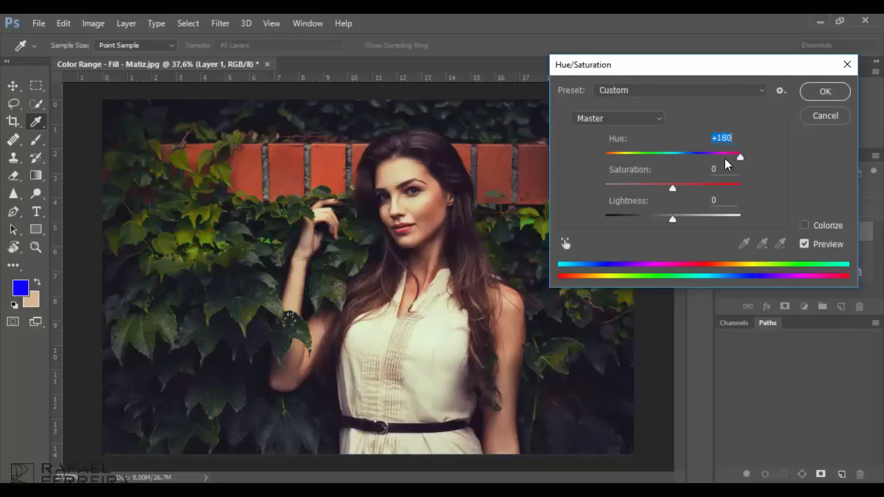
{"action": "mouse_move", "coordinate": [725, 158]}
{"action": "left_mouse_down"}
{"action": "mouse_move", "coordinate": [621, 163]}
{"action": "mouse_move", "coordinate": [724, 161]}
{"action": "left_mouse_up"}
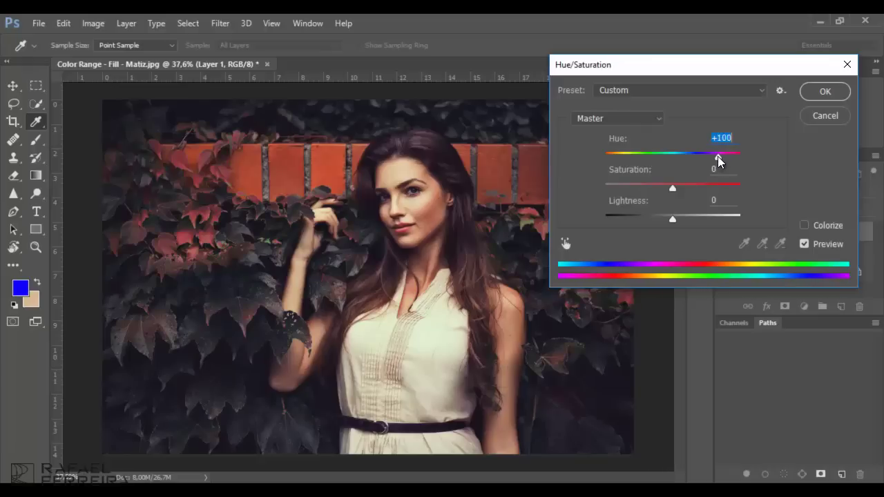
{"action": "key", "text": "Down"}
{"action": "key", "text": "Down"}
{"action": "key", "text": "Down"}
{"action": "key", "text": "Up"}
{"action": "key", "text": "Up"}
{"action": "key", "text": "Up"}
{"action": "key", "text": "Up"}
{"action": "key", "text": "Up"}
{"action": "key", "text": "Up"}
{"action": "left_click", "coordinate": [823, 91]}
{"action": "key", "text": "b"}
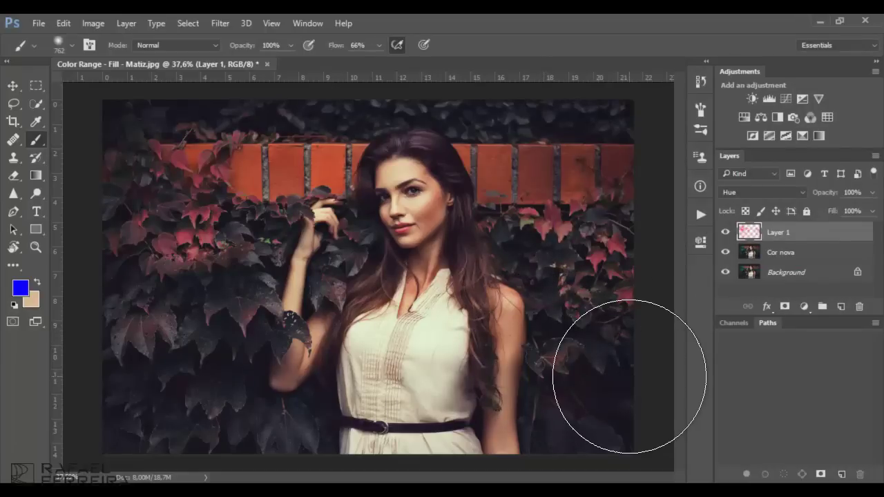
Set up the regular Brush tool at size 118 with 20% flow.
{"action": "key", "text": "shift+b"}
{"action": "key", "text": "shift+b"}
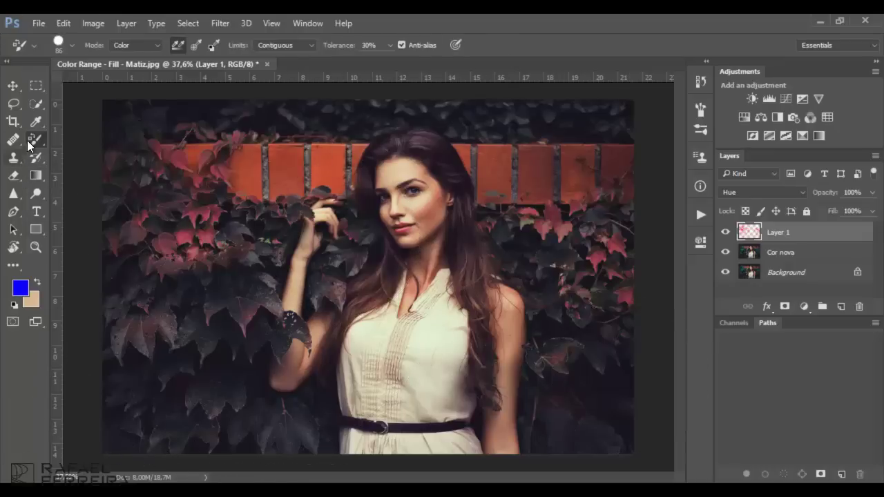
{"action": "left_click_drag", "start_coordinate": [32, 141], "coordinate": [69, 140]}
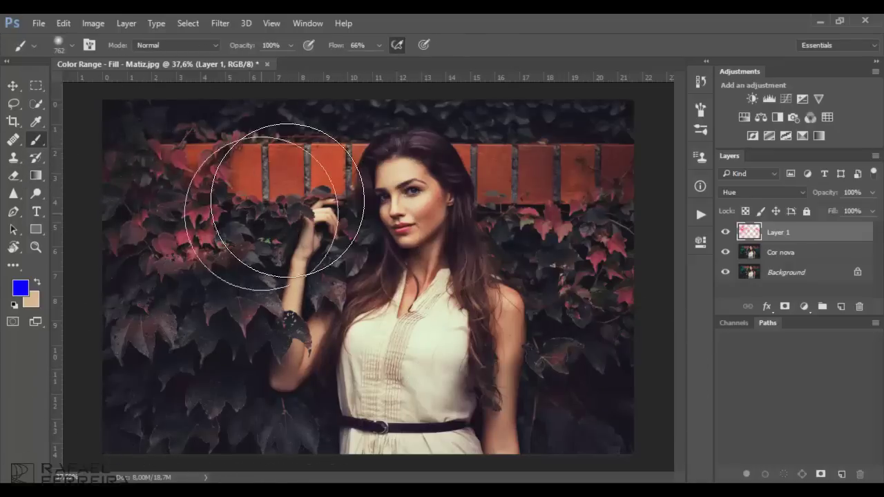
{"action": "key", "text": "bracketleft"}
{"action": "key", "text": "bracketleft"}
{"action": "key", "text": "bracketleft"}
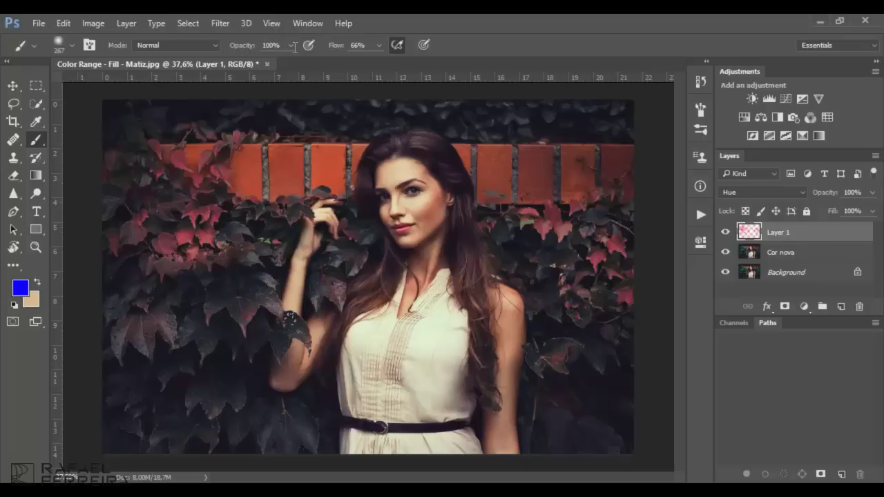
{"action": "left_click_drag", "start_coordinate": [335, 49], "coordinate": [304, 50]}
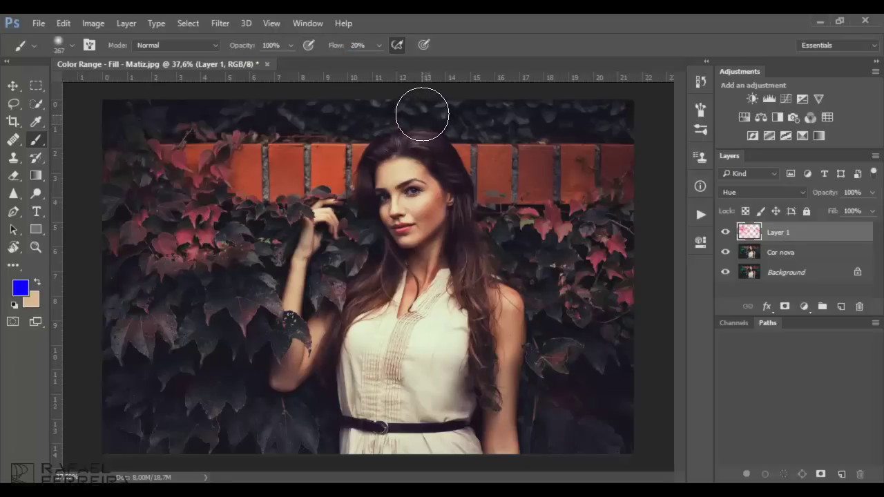
{"action": "key", "text": "bracketleft"}
{"action": "key", "text": "bracketleft"}
{"action": "key", "text": "bracketleft"}
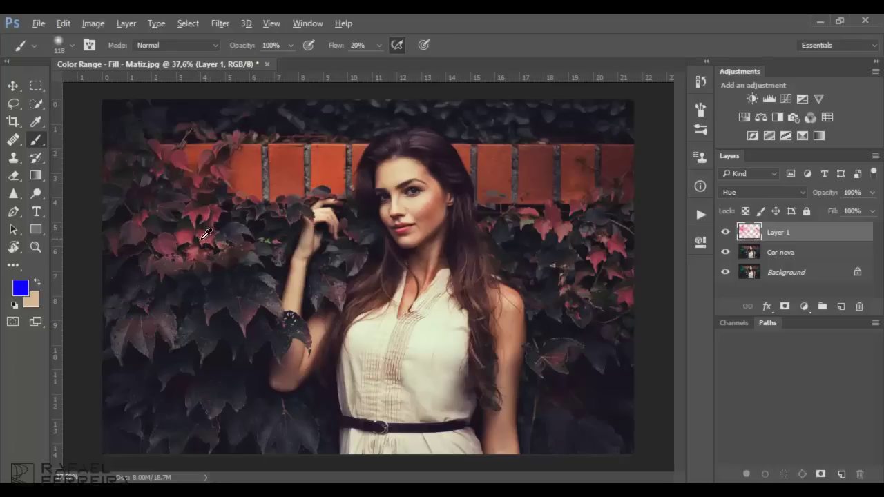
Sample a pink leaf colour and paint it over dark leaves, especially on the right.
{"action": "left_click", "coordinate": [208, 236], "text": "alt"}
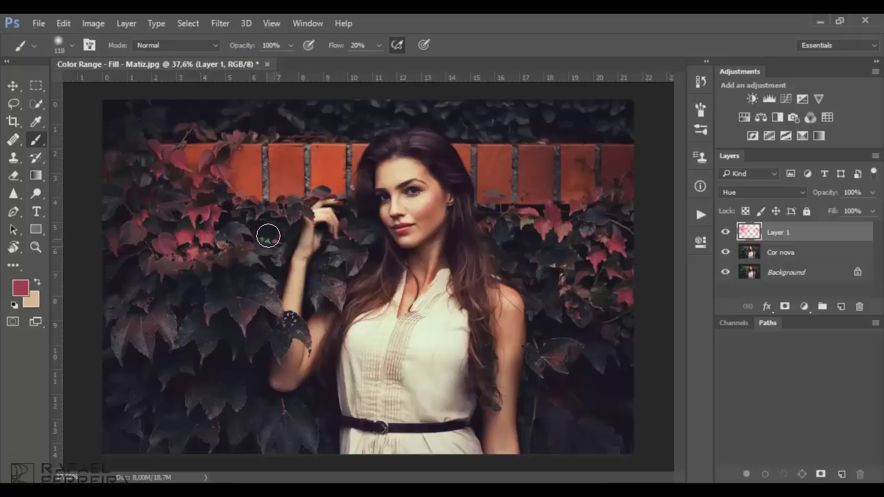
{"action": "left_click_drag", "start_coordinate": [261, 240], "coordinate": [223, 244]}
{"action": "mouse_move", "coordinate": [519, 224]}
{"action": "left_mouse_down"}
{"action": "mouse_move", "coordinate": [585, 239]}
{"action": "mouse_move", "coordinate": [562, 308]}
{"action": "mouse_move", "coordinate": [572, 262]}
{"action": "mouse_move", "coordinate": [624, 217]}
{"action": "left_mouse_up"}
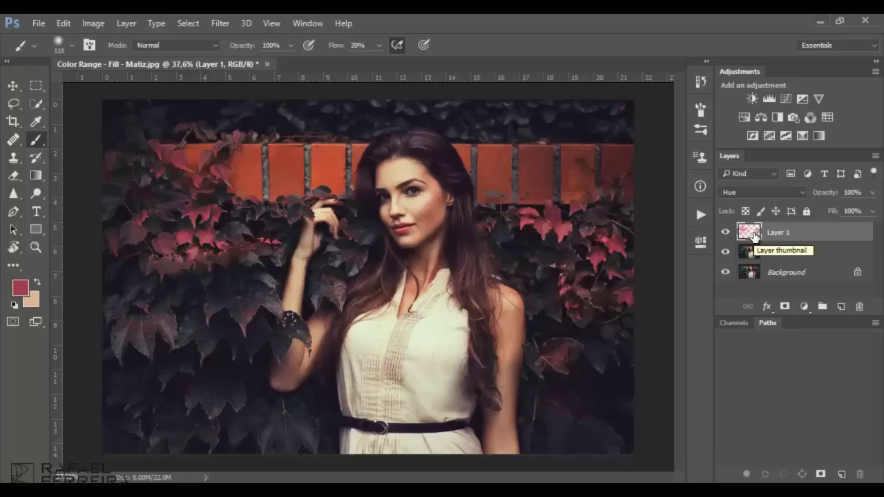
Duplicate Layer 1, naming the original 'Matiz (cor)' and the copy 'Soft light (S e C)'.
{"action": "key", "text": "ctrl+j"}
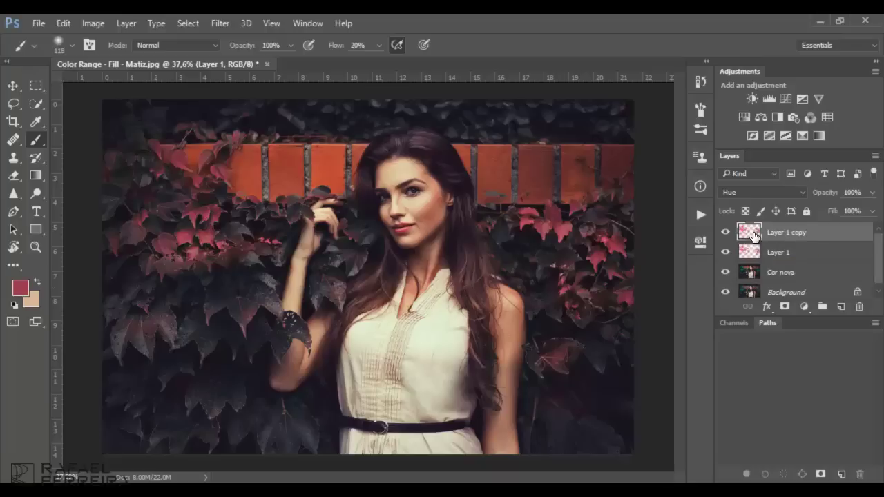
{"action": "left_click", "coordinate": [779, 255]}
{"action": "double_click", "coordinate": [778, 254]}
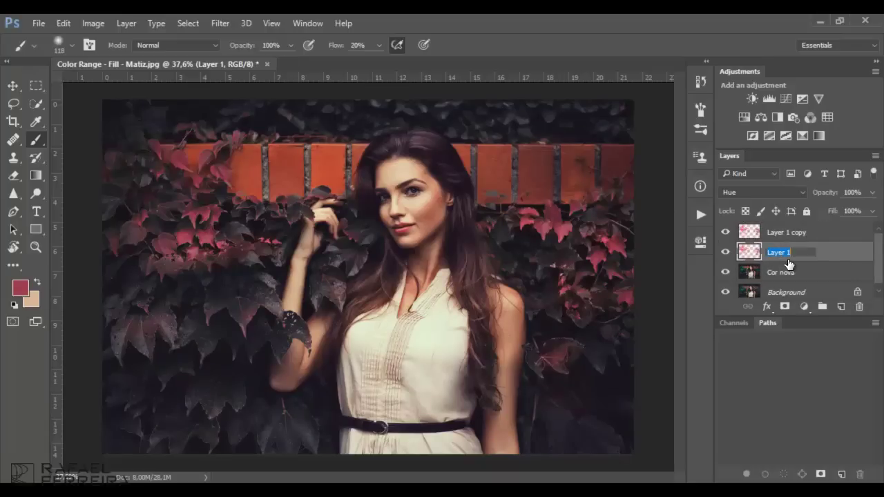
{"action": "type", "text": "Matiz (cor"}
{"action": "key", "text": "shift+Tab"}
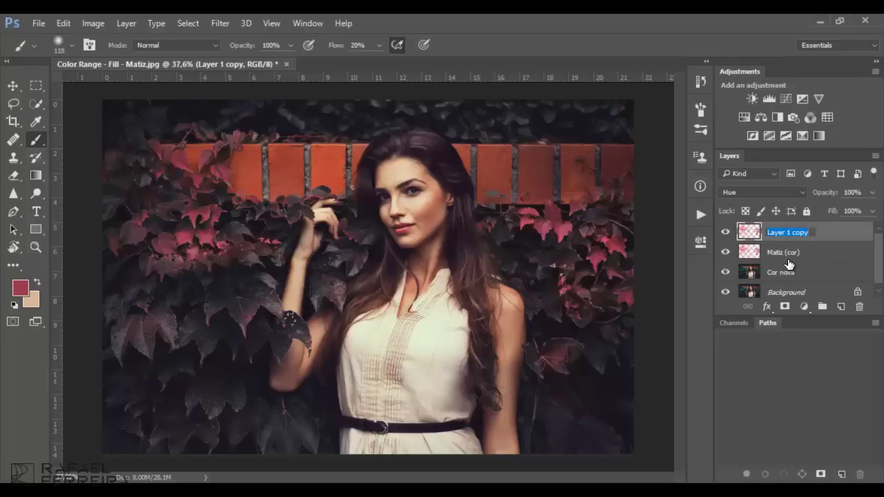
{"action": "type", "text": "Soft light (S e C"}
{"action": "key", "text": "Return"}
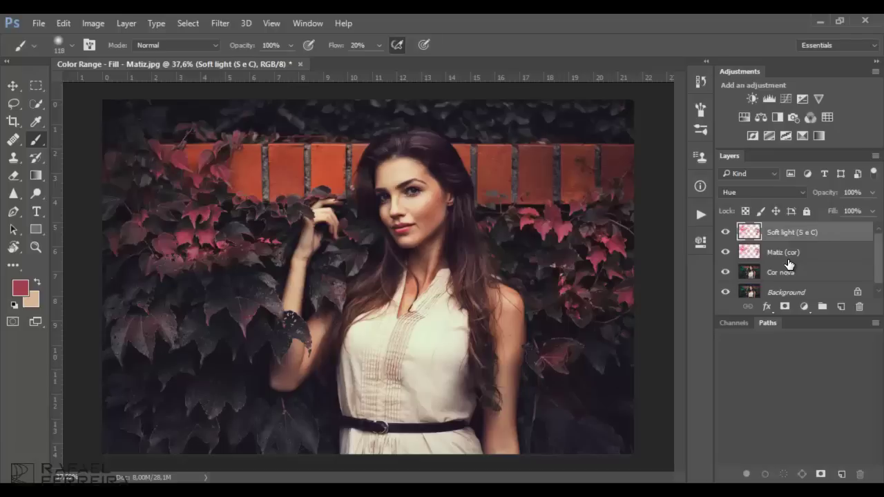
Discard a trial Hue/Saturation boost and switch the Soft light layer to Soft Light blending.
{"action": "key", "text": "ctrl+u"}
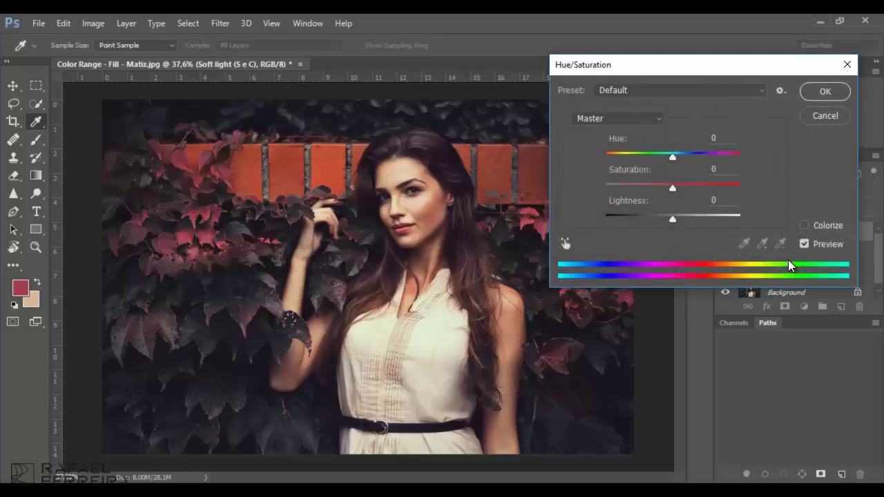
{"action": "left_click_drag", "start_coordinate": [673, 188], "coordinate": [733, 187]}
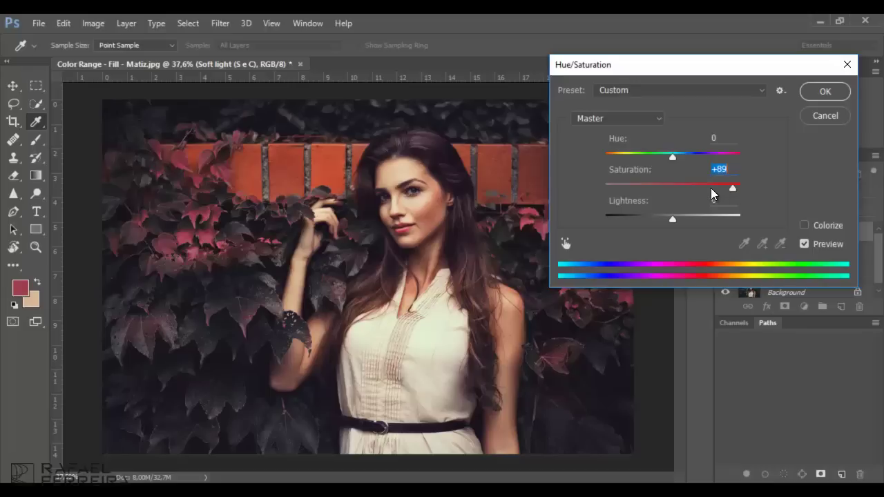
{"action": "left_click", "coordinate": [828, 116]}
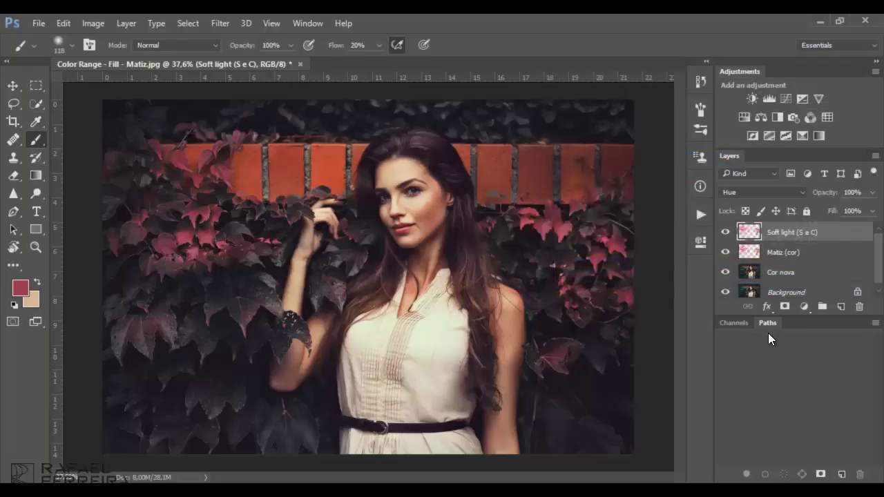
{"action": "left_click", "coordinate": [737, 192]}
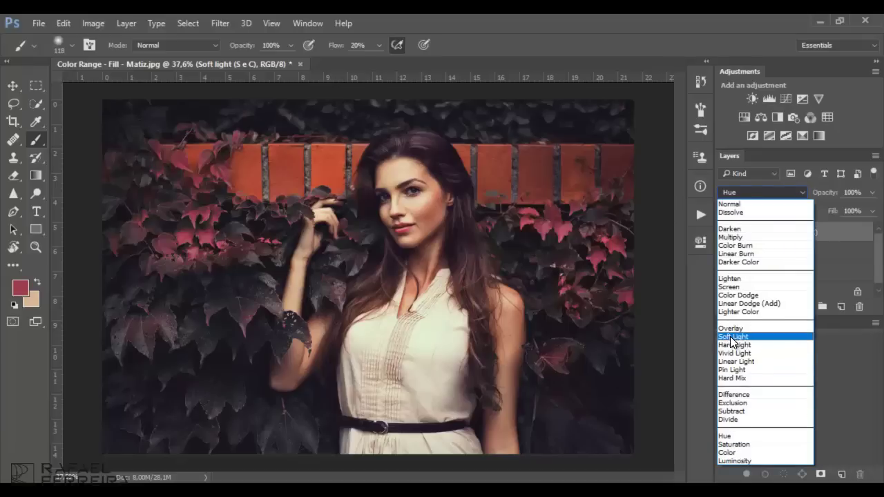
{"action": "left_click", "coordinate": [735, 338]}
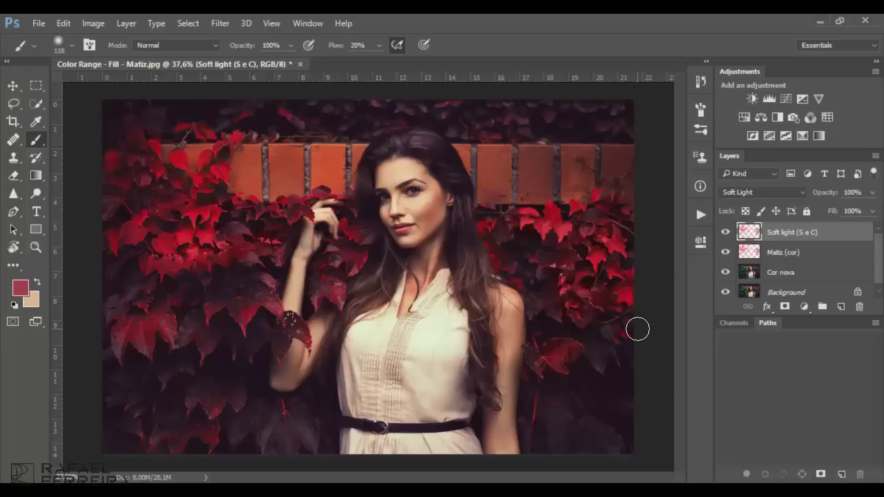
Mute the red ivy with Hue/Saturation: Saturation -35, Lightness -15.
{"action": "key", "text": "ctrl+u"}
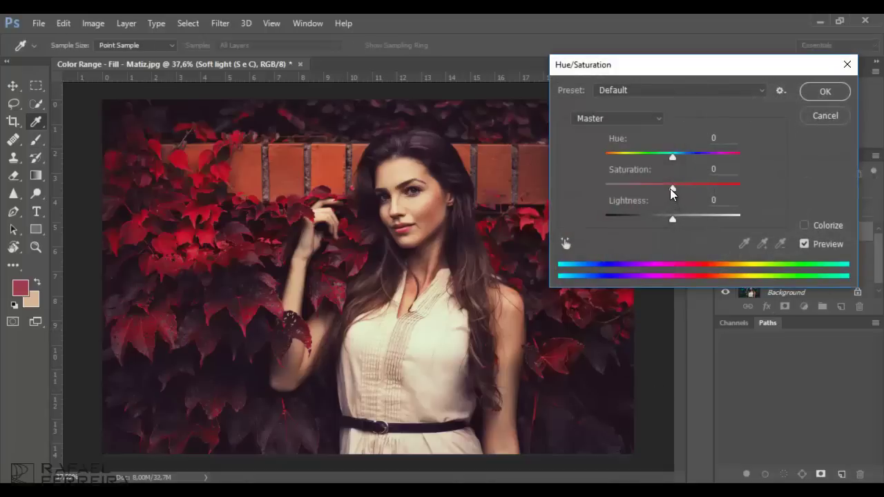
{"action": "left_click_drag", "start_coordinate": [674, 189], "coordinate": [636, 191]}
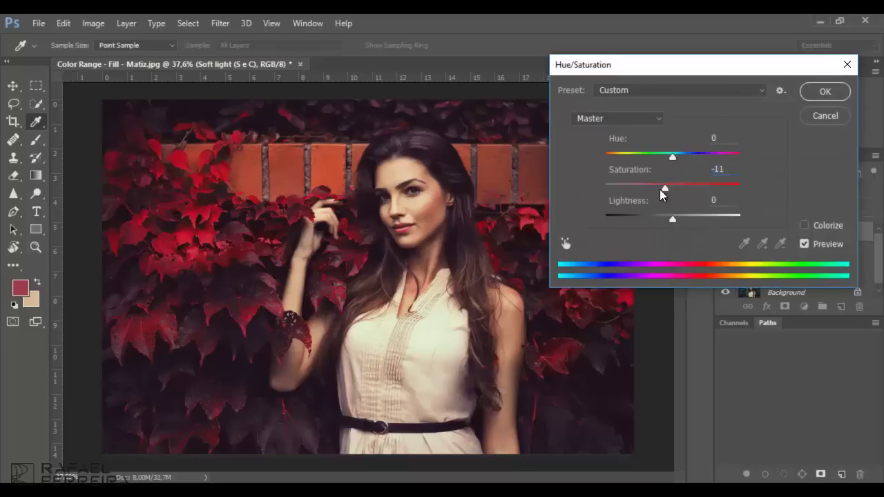
{"action": "left_click_drag", "start_coordinate": [673, 222], "coordinate": [661, 223]}
{"action": "mouse_move", "coordinate": [672, 158]}
{"action": "left_mouse_down"}
{"action": "mouse_move", "coordinate": [691, 159]}
{"action": "mouse_move", "coordinate": [650, 157]}
{"action": "mouse_move", "coordinate": [671, 168]}
{"action": "mouse_move", "coordinate": [650, 187]}
{"action": "left_mouse_up"}
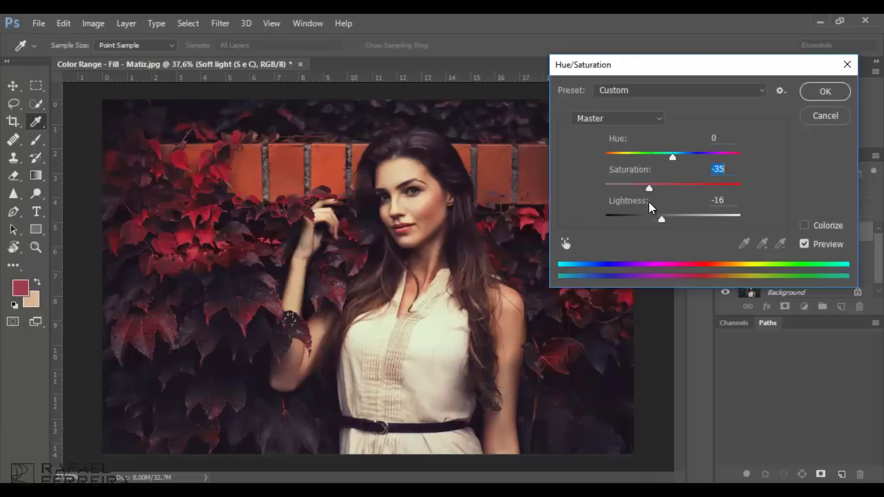
{"action": "left_click_drag", "start_coordinate": [661, 219], "coordinate": [663, 219]}
{"action": "left_click", "coordinate": [824, 96]}
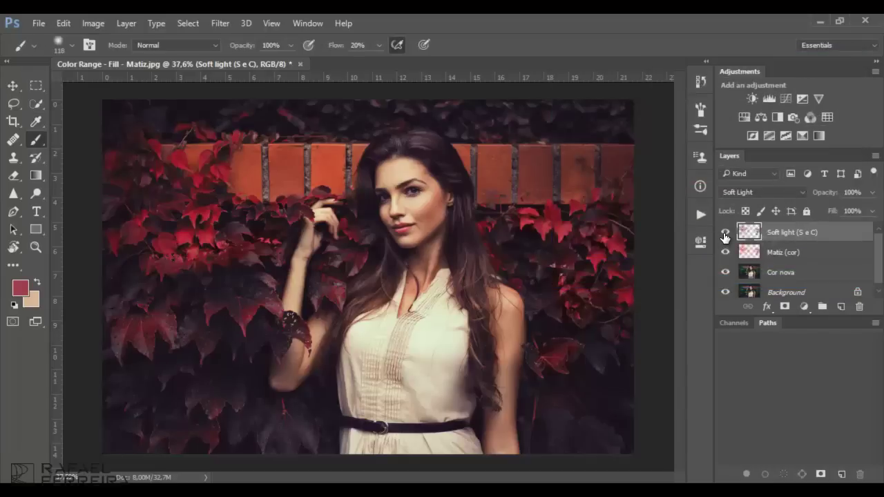
Toggle Soft light and Matiz (cor) to compare, leave both hidden, and select Cor nova.
{"action": "left_click", "coordinate": [725, 233]}
{"action": "left_click", "coordinate": [726, 252]}
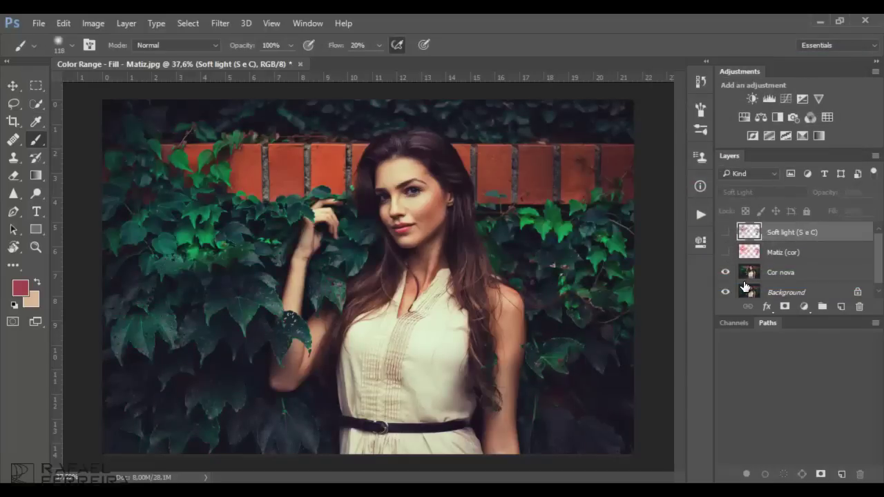
{"action": "left_click", "coordinate": [725, 233]}
{"action": "left_click", "coordinate": [725, 252]}
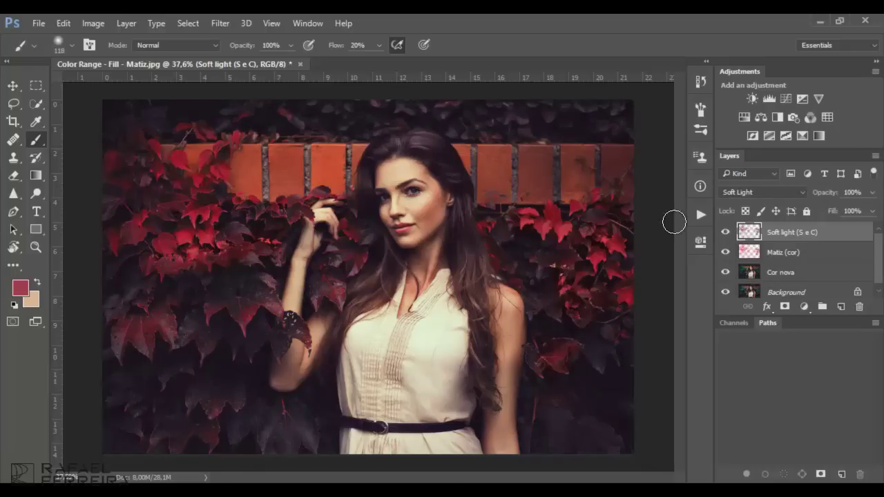
{"action": "left_click", "coordinate": [725, 233]}
{"action": "left_click", "coordinate": [725, 252]}
{"action": "left_click", "coordinate": [780, 272]}
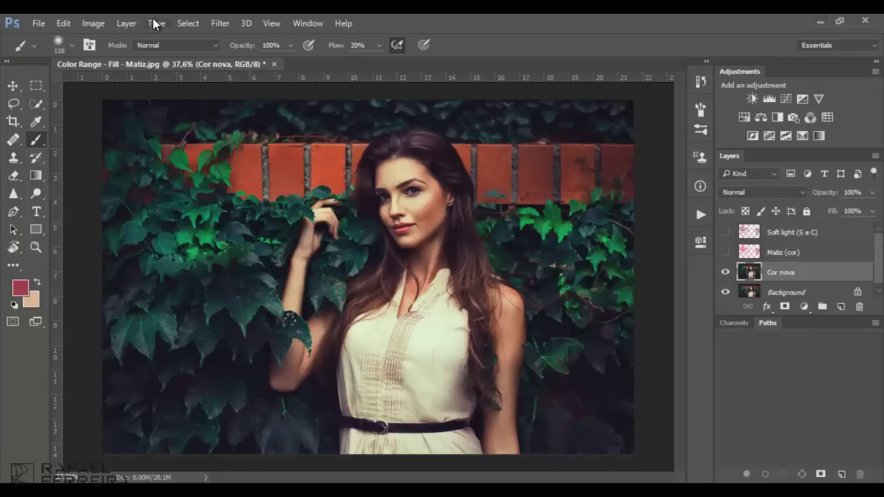
Start a Select > Color Range selection by sampling the green ivy leaves.
{"action": "left_click", "coordinate": [187, 23]}
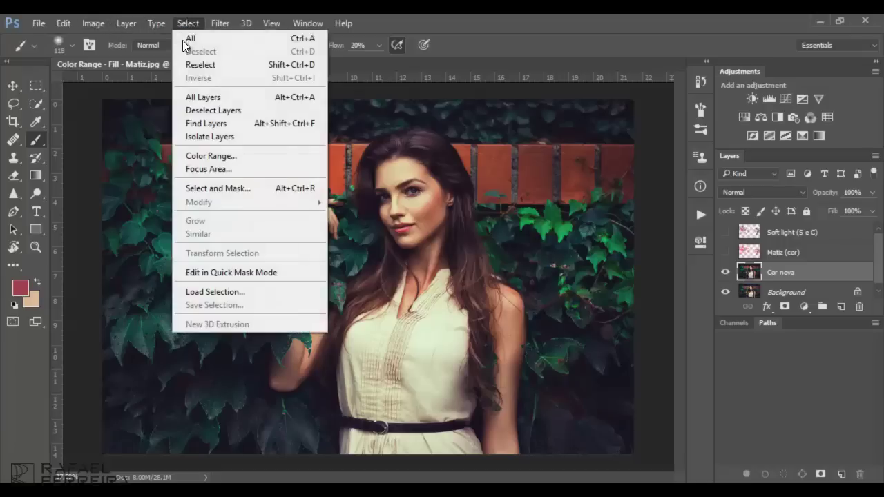
{"action": "left_click", "coordinate": [211, 157]}
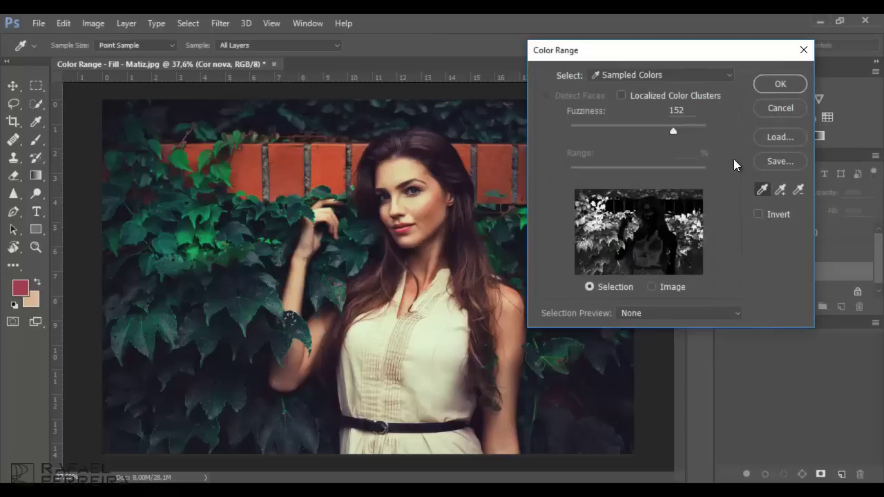
{"action": "left_click", "coordinate": [211, 235]}
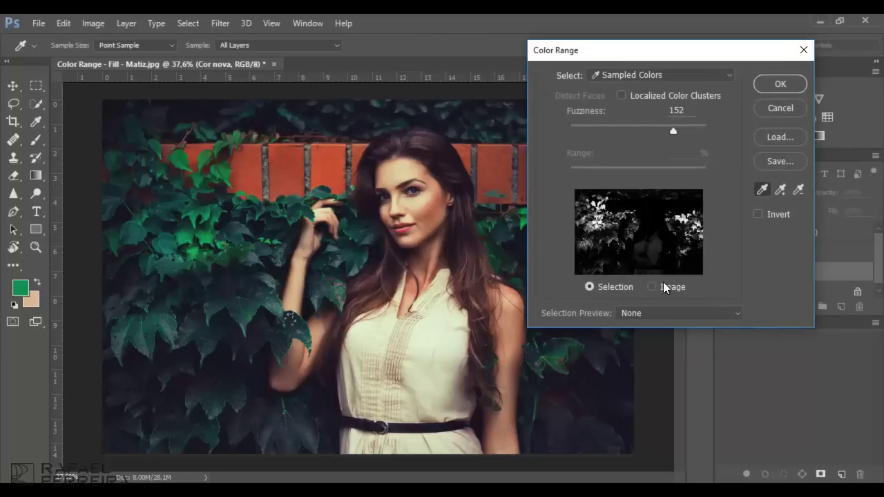
{"action": "left_click_drag", "start_coordinate": [634, 55], "coordinate": [652, 55]}
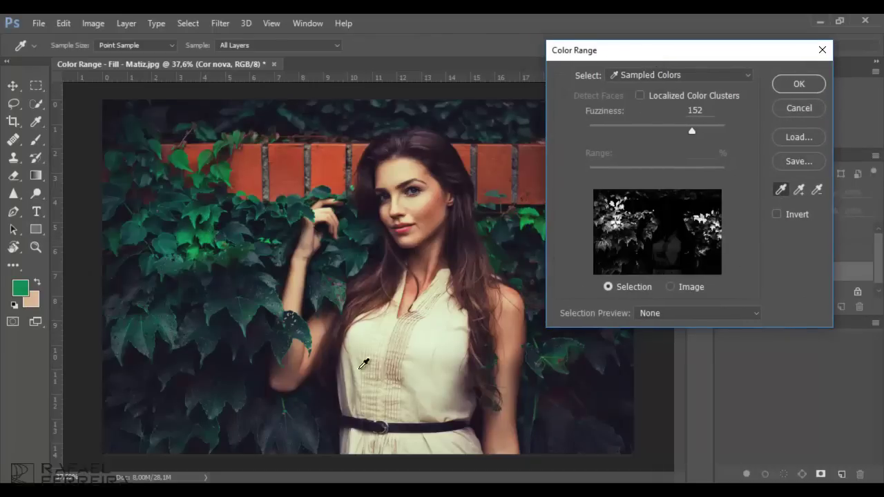
Add darker and extra leaf tones while excluding the woman, bricks and hair.
{"action": "left_click", "coordinate": [805, 192]}
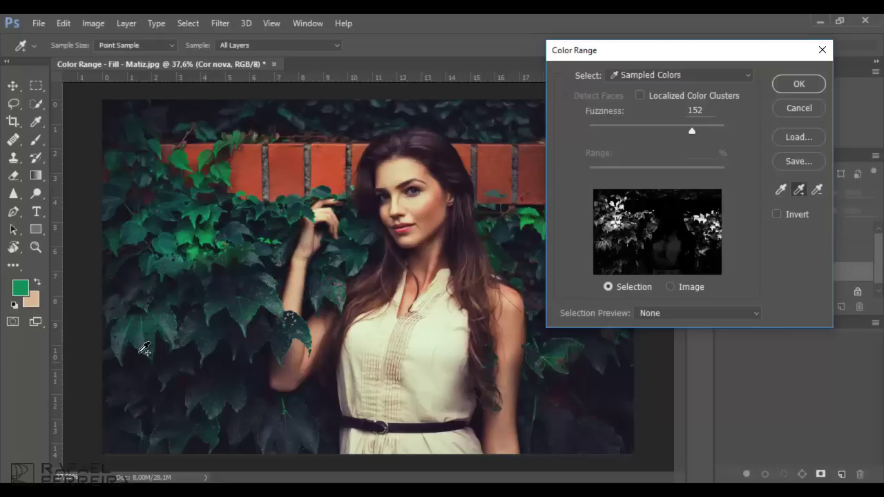
{"action": "left_click", "coordinate": [185, 362]}
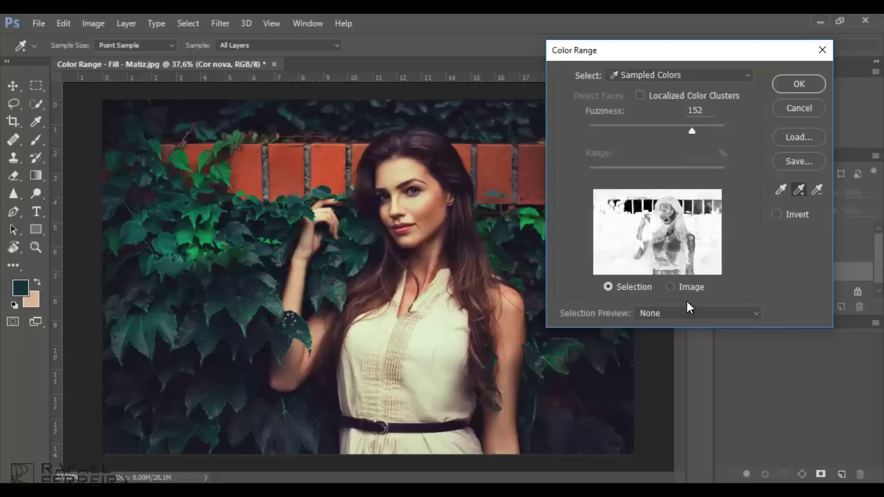
{"action": "left_click", "coordinate": [817, 189]}
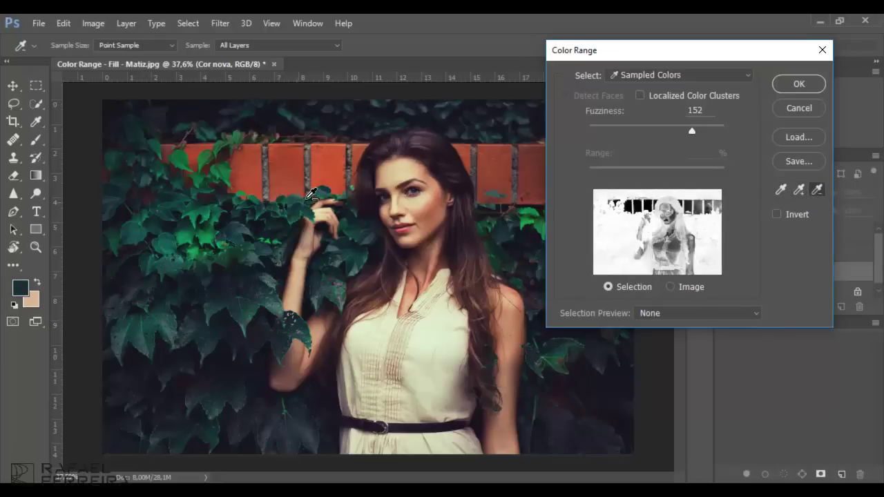
{"action": "left_click", "coordinate": [404, 178]}
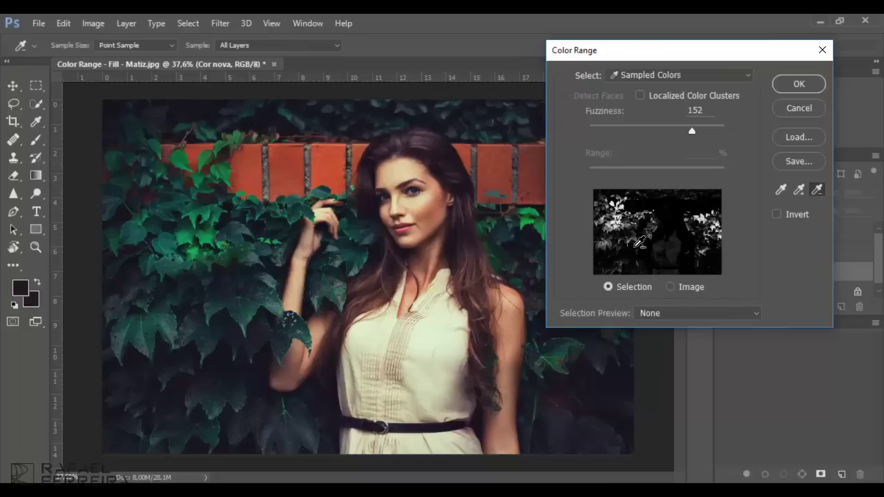
{"action": "left_click", "coordinate": [800, 190]}
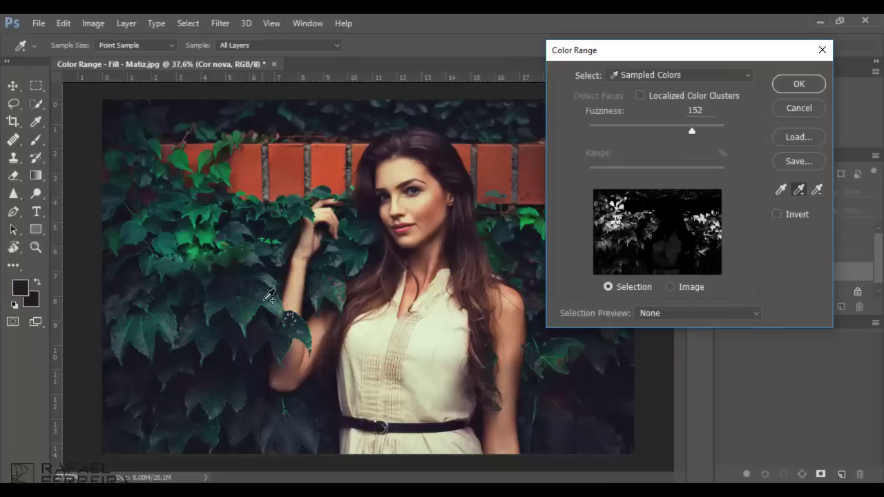
{"action": "left_click", "coordinate": [265, 300]}
{"action": "left_click", "coordinate": [816, 191]}
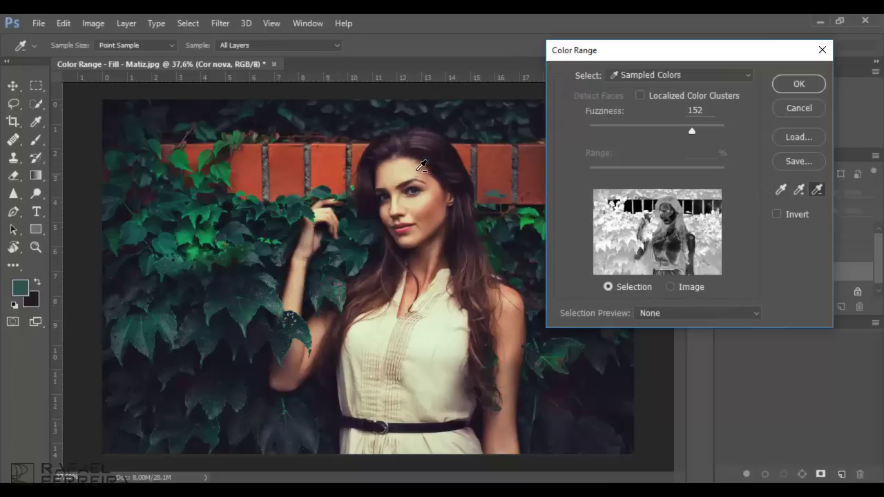
{"action": "left_click", "coordinate": [423, 163]}
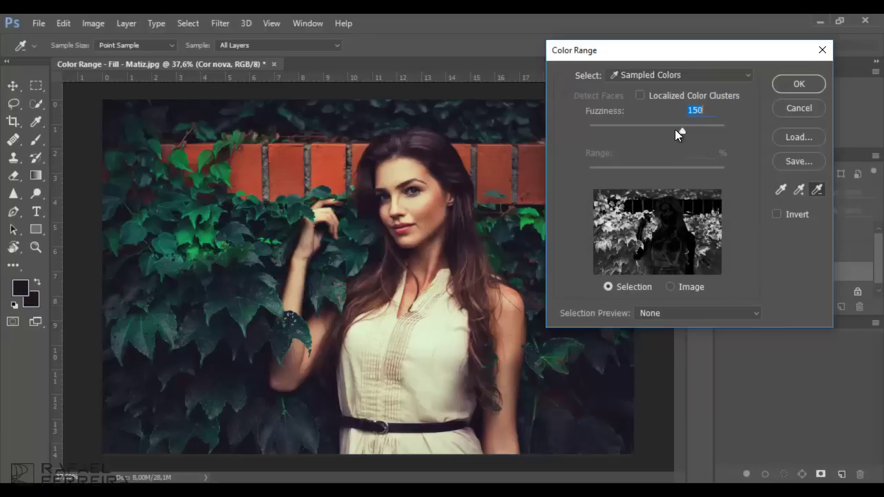
Raise Fuzziness to about 159 and confirm the leaf selection.
{"action": "left_click_drag", "start_coordinate": [675, 129], "coordinate": [693, 132]}
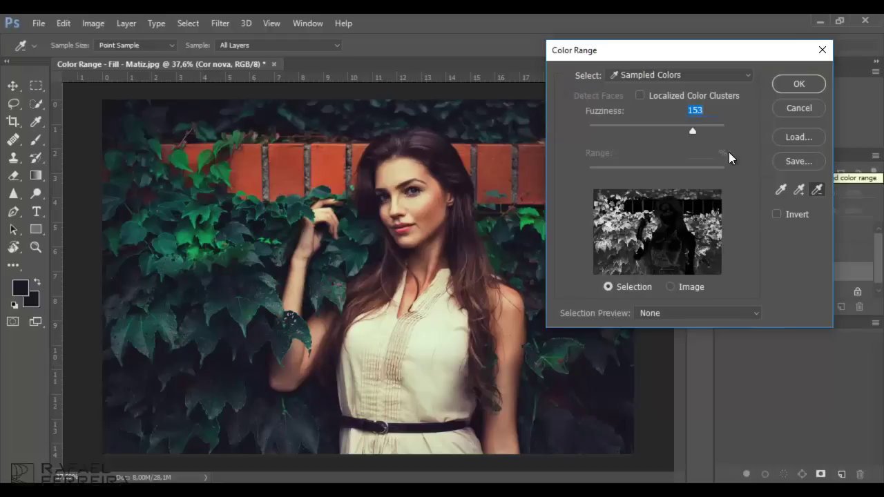
{"action": "left_click_drag", "start_coordinate": [694, 133], "coordinate": [698, 132]}
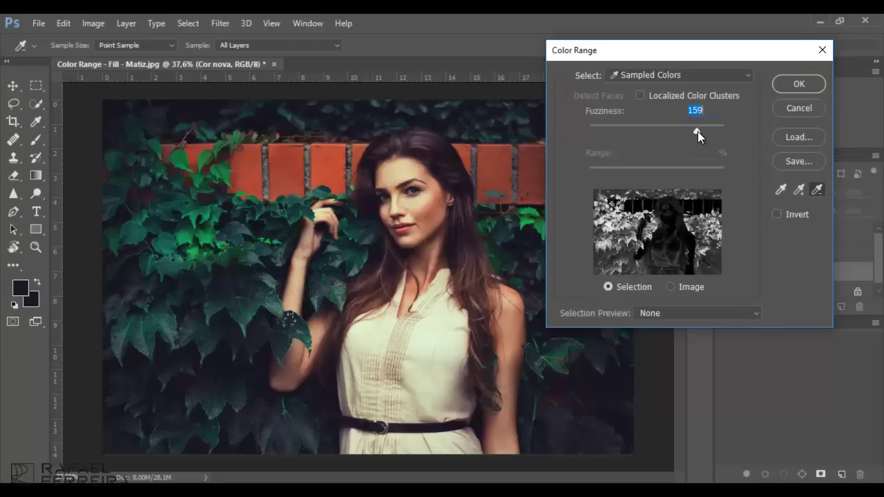
{"action": "left_click", "coordinate": [798, 83]}
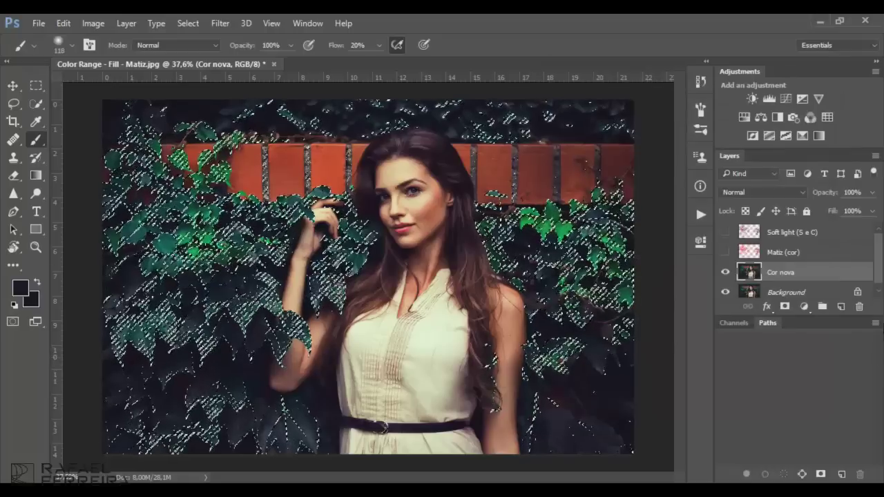
Add a new layer above Cor nova and set the foreground colour to purple #7b00c8.
{"action": "left_click", "coordinate": [842, 309]}
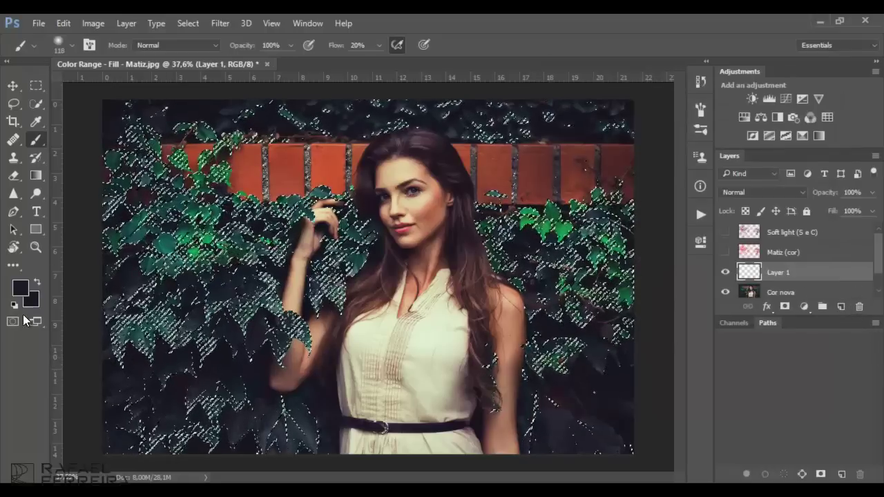
{"action": "left_click", "coordinate": [19, 289]}
{"action": "left_click_drag", "start_coordinate": [592, 207], "coordinate": [670, 151]}
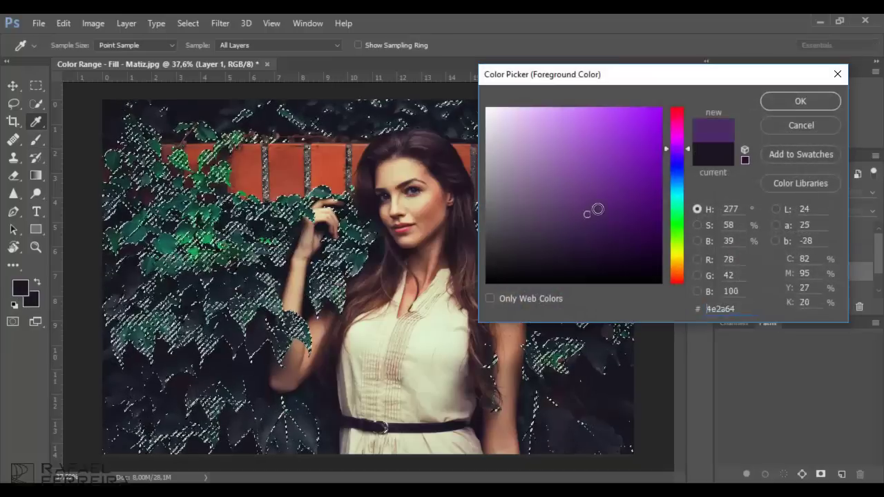
{"action": "left_click", "coordinate": [782, 100]}
{"action": "key", "text": "b"}
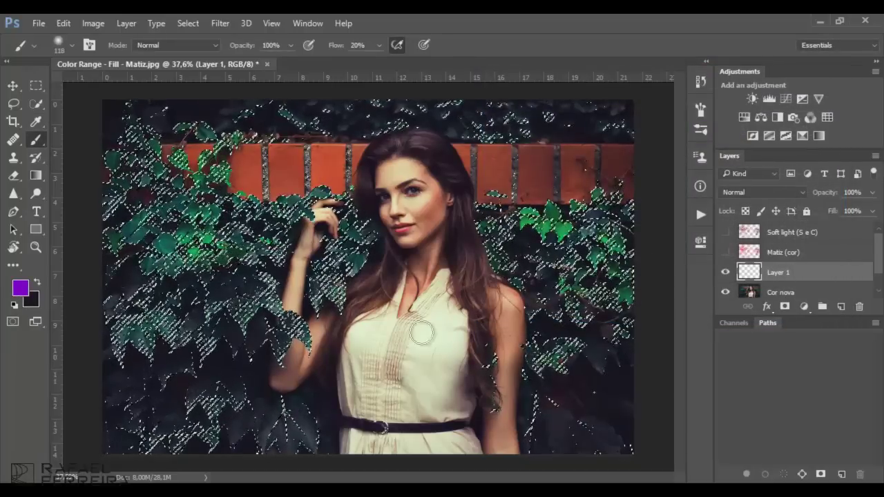
Fill the leaf selection on Layer 1 with the purple foreground colour, then deselect.
{"action": "left_click", "coordinate": [68, 23]}
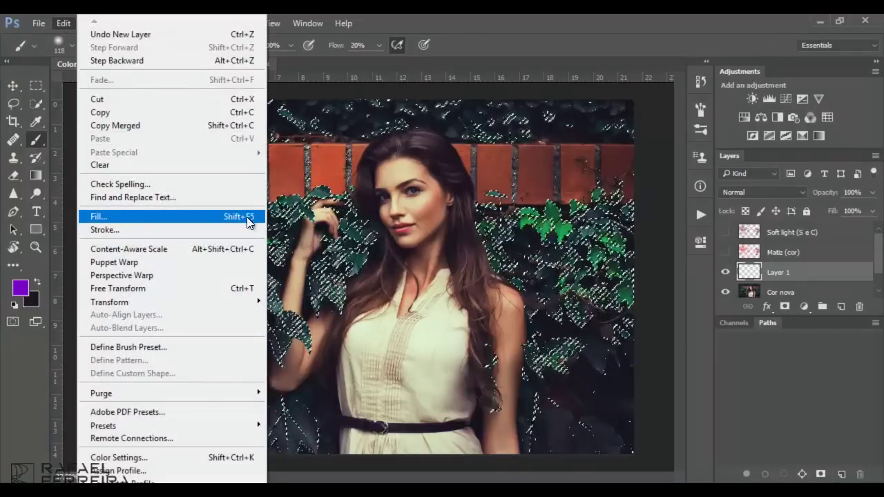
{"action": "left_click", "coordinate": [280, 238]}
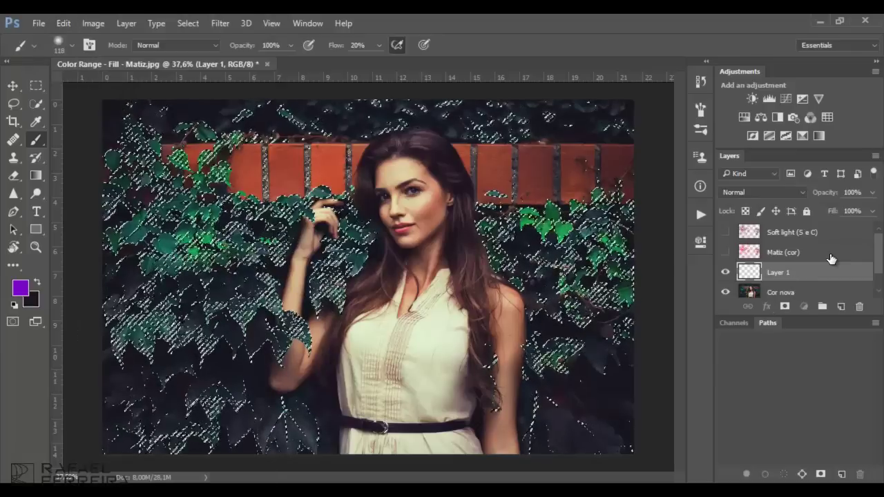
{"action": "key", "text": "shift+F5"}
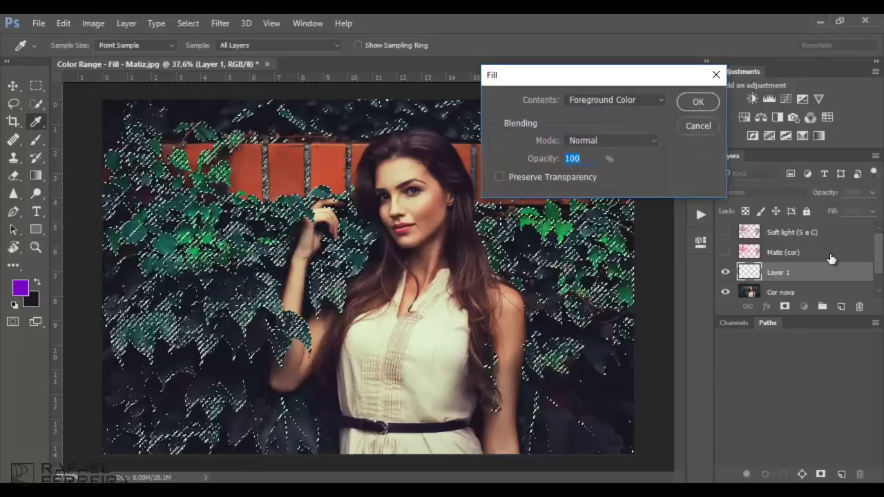
{"action": "left_click", "coordinate": [693, 101]}
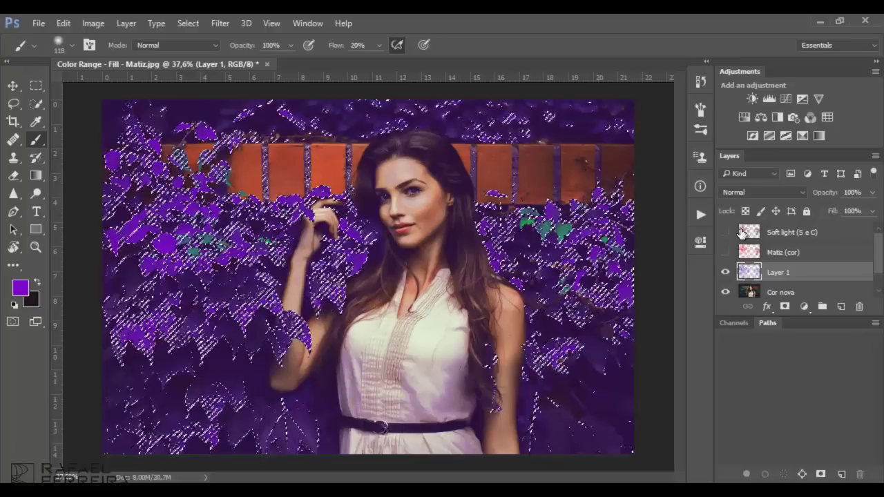
{"action": "key", "text": "ctrl+d"}
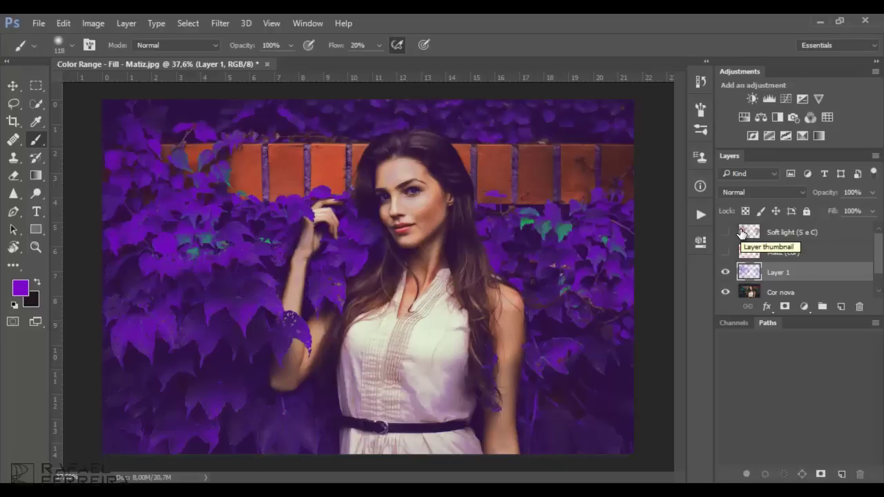
Paint leftover teal leaves purple with a size-139 brush and set Layer 1 to Hue blending.
{"action": "key", "text": "shift+b"}
{"action": "key", "text": "shift+b"}
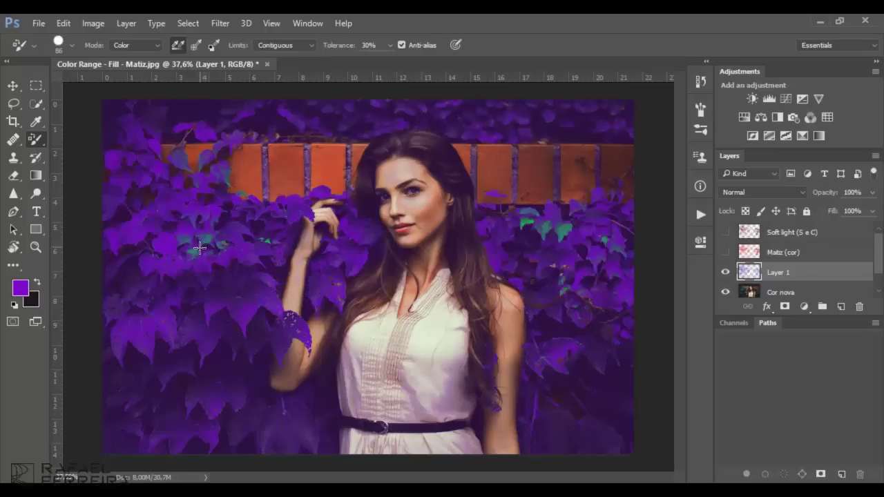
{"action": "key", "text": "shift+b"}
{"action": "key", "text": "shift+b"}
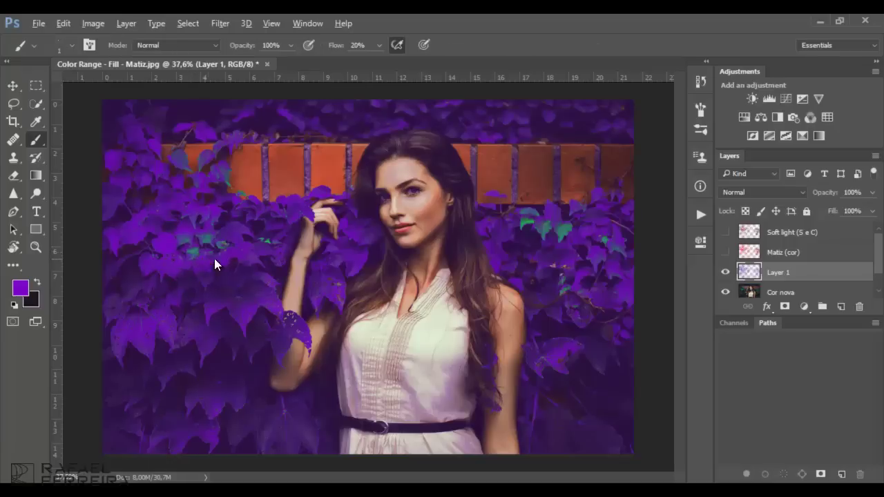
{"action": "key", "text": "bracketright"}
{"action": "key", "text": "bracketright"}
{"action": "key", "text": "bracketright"}
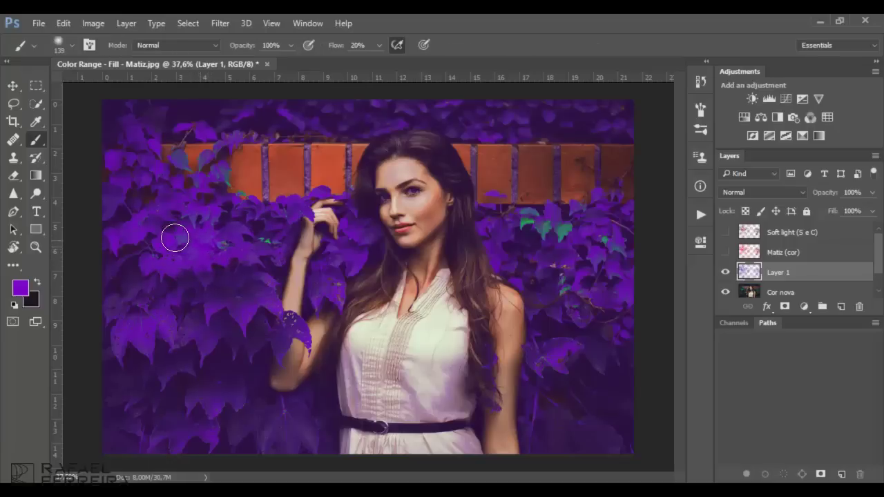
{"action": "key", "text": "bracketright"}
{"action": "left_click_drag", "start_coordinate": [534, 223], "coordinate": [596, 244]}
{"action": "left_click", "coordinate": [567, 278]}
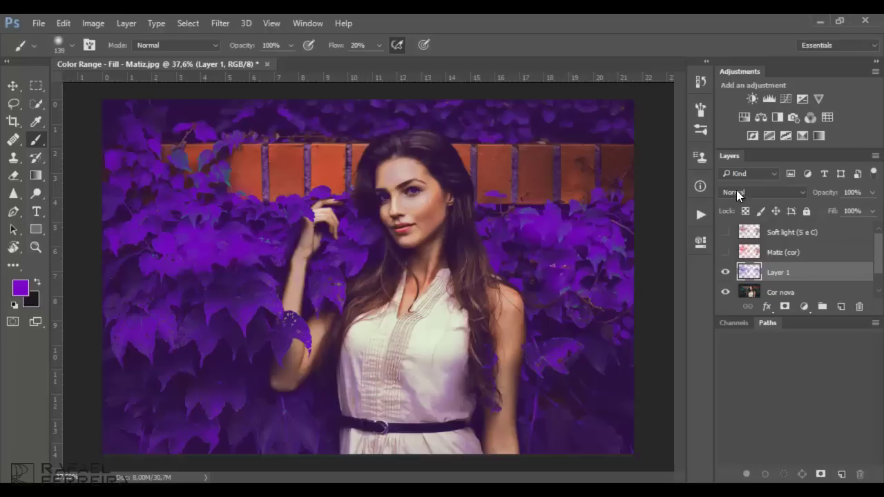
{"action": "left_click", "coordinate": [739, 192]}
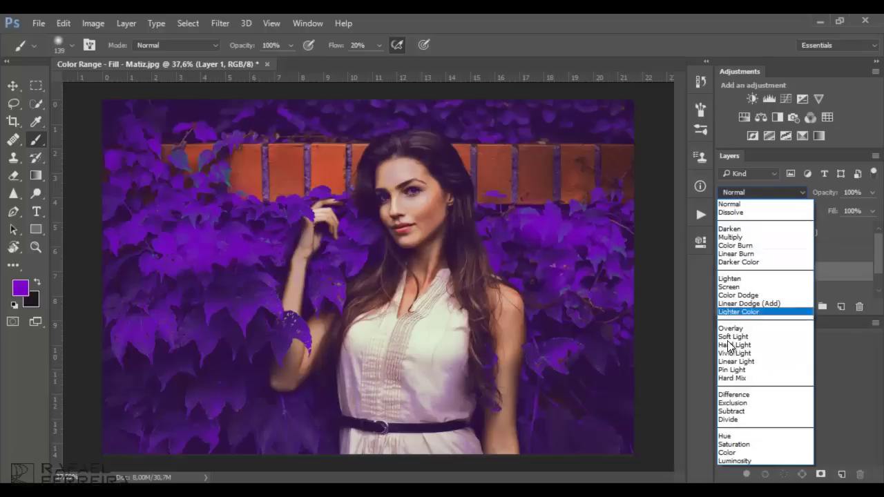
{"action": "left_click", "coordinate": [734, 437]}
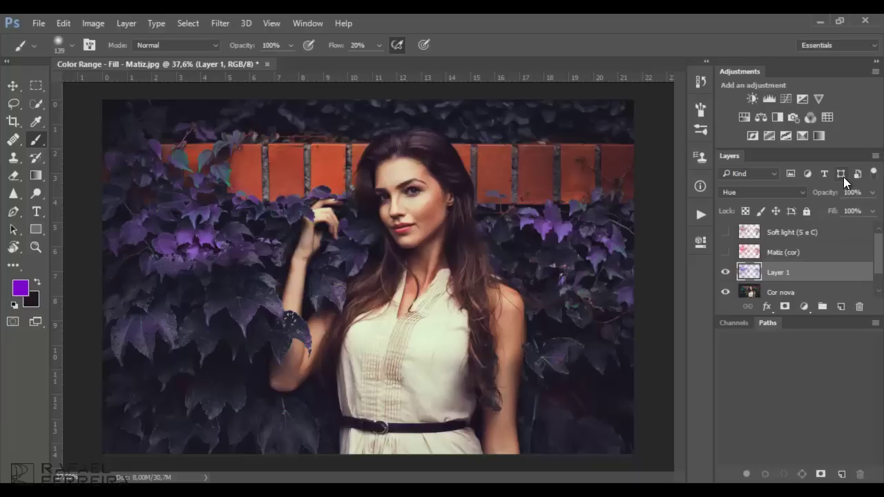
Duplicate Layer 1 and set the copy to Soft Light blending.
{"action": "key", "text": "ctrl+j"}
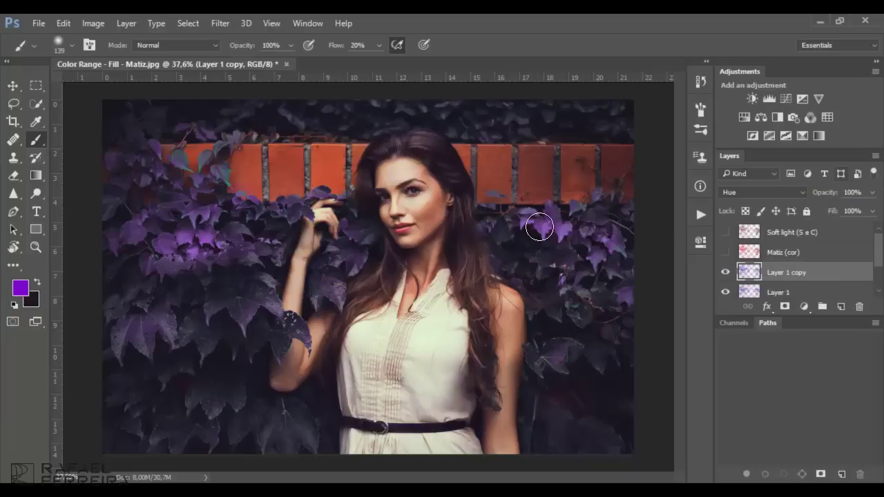
{"action": "left_click", "coordinate": [740, 192]}
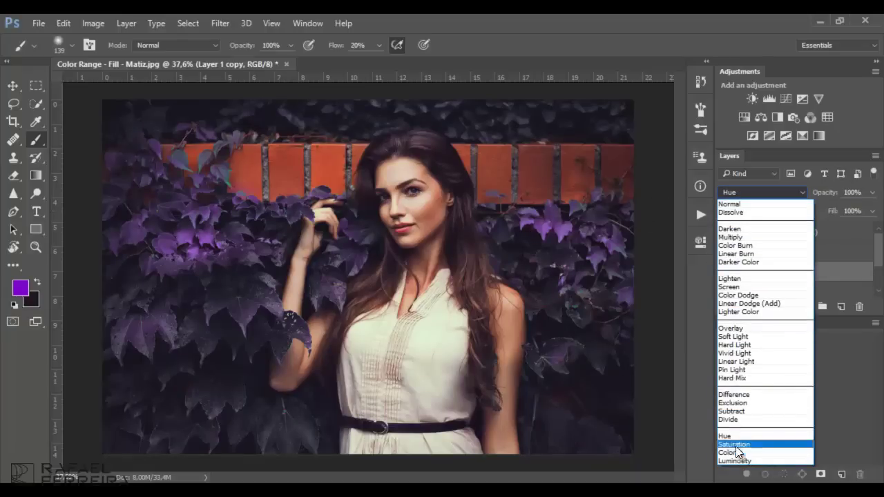
{"action": "left_click", "coordinate": [734, 338]}
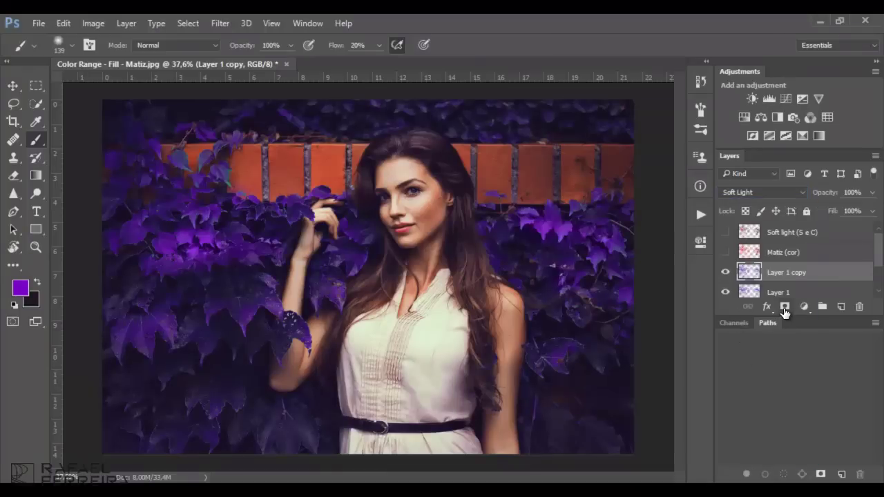
Give the copy Saturation -43 and Lightness +9, then select Layer 1 with it.
{"action": "key", "text": "ctrl+u"}
{"action": "mouse_move", "coordinate": [672, 188]}
{"action": "left_mouse_down"}
{"action": "mouse_move", "coordinate": [635, 188]}
{"action": "mouse_move", "coordinate": [687, 222]}
{"action": "mouse_move", "coordinate": [675, 221]}
{"action": "left_mouse_up"}
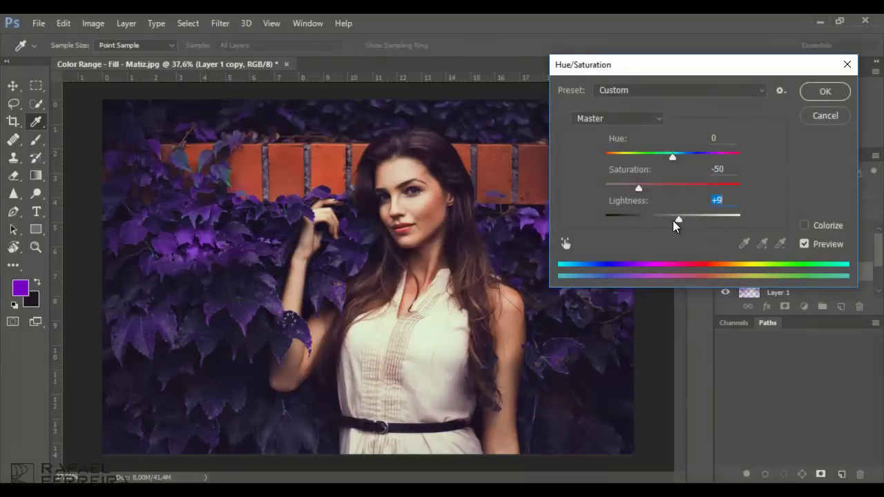
{"action": "left_click_drag", "start_coordinate": [638, 189], "coordinate": [642, 192]}
{"action": "left_click_drag", "start_coordinate": [675, 221], "coordinate": [680, 222]}
{"action": "left_click", "coordinate": [823, 95]}
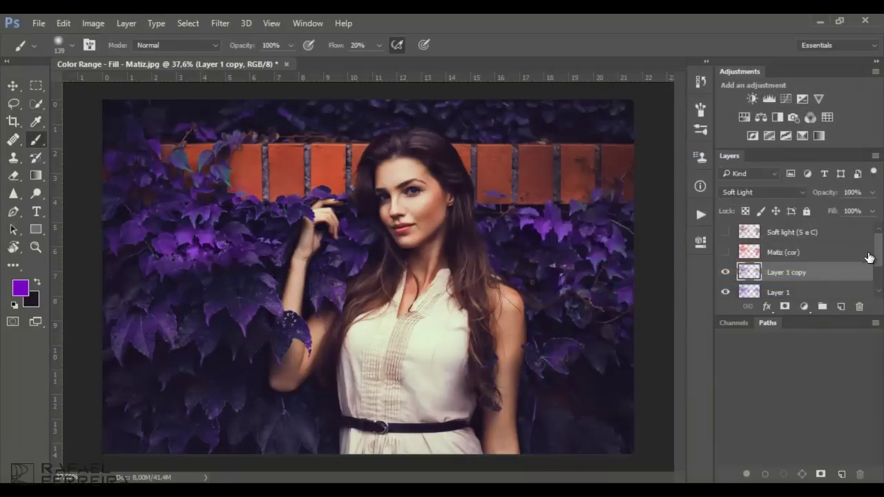
{"action": "scroll", "coordinate": [868, 253], "scroll_direction": "down", "scroll_amount": 1}
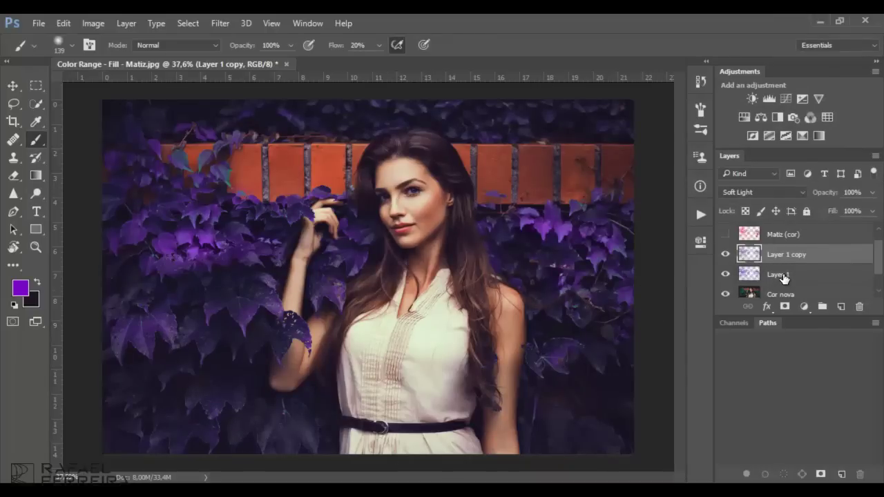
{"action": "left_click", "coordinate": [785, 276], "text": "shift"}
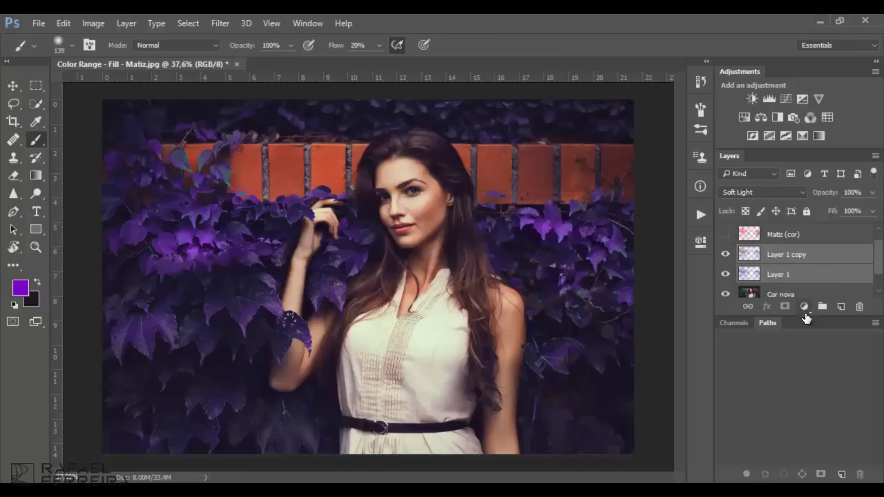
Group Layer 1 and its copy into Group 1 and collapse the group.
{"action": "left_click_drag", "start_coordinate": [799, 255], "coordinate": [822, 305]}
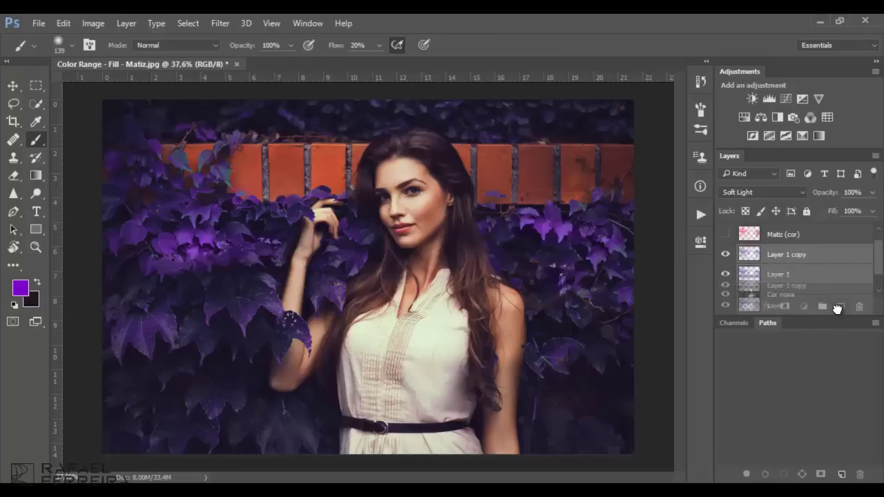
{"action": "left_click_drag", "start_coordinate": [839, 309], "coordinate": [823, 308]}
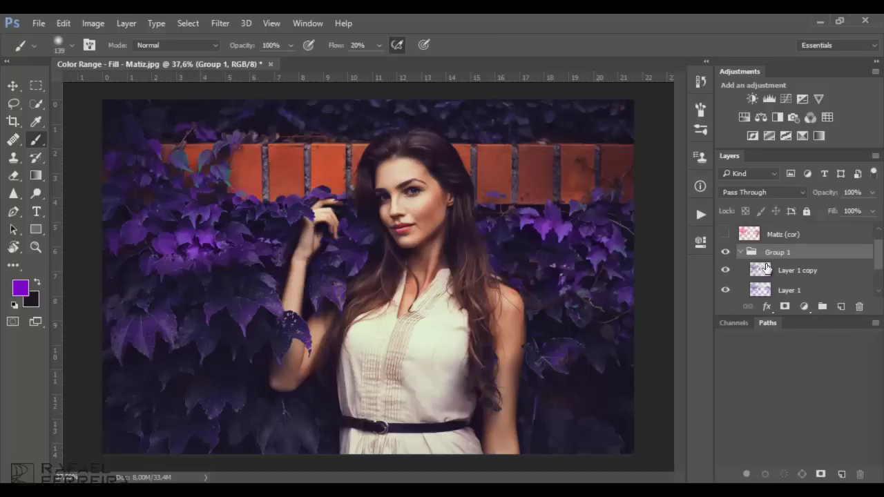
{"action": "left_click_drag", "start_coordinate": [878, 262], "coordinate": [879, 271]}
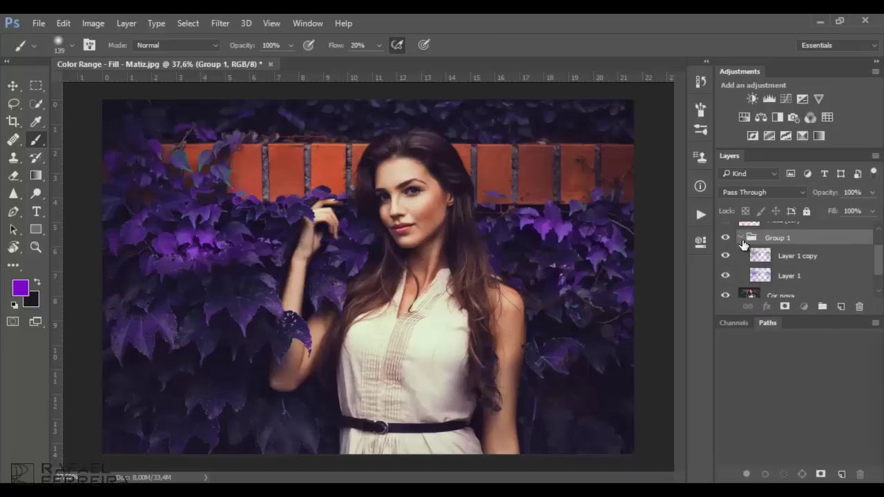
{"action": "left_click", "coordinate": [742, 239]}
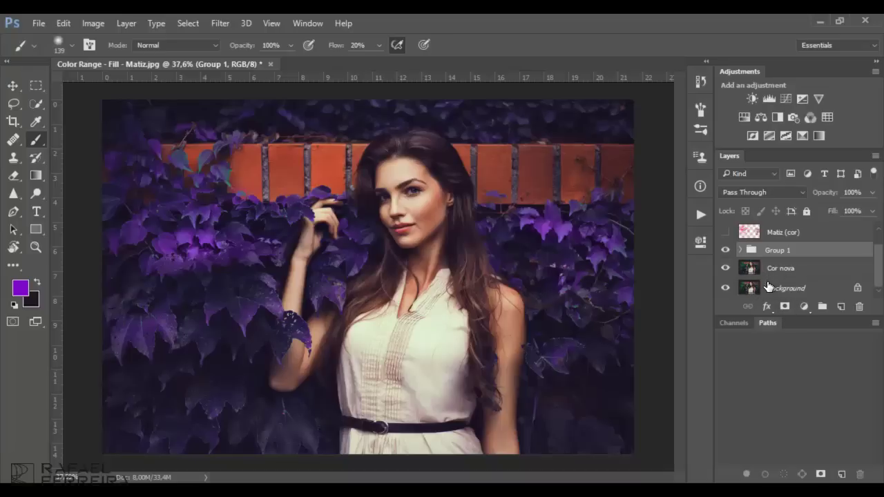
Add a mask to Group 1 and paint black over the woman.
{"action": "left_click", "coordinate": [785, 308]}
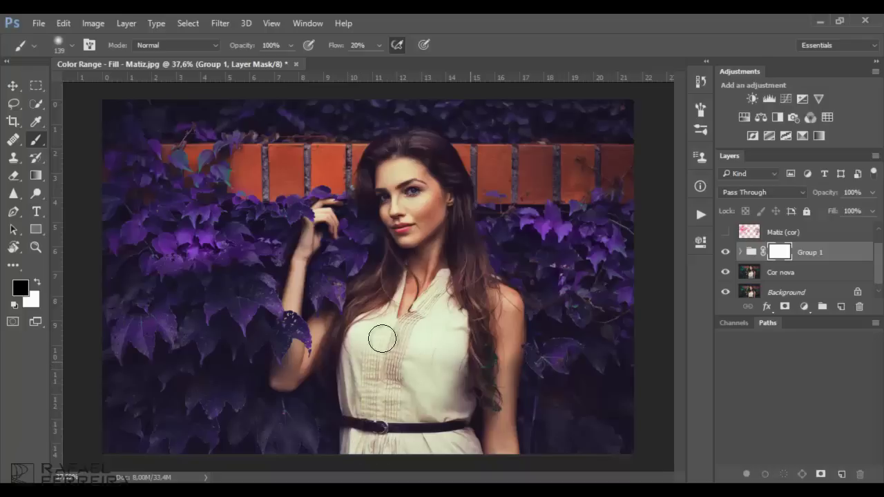
{"action": "left_click_drag", "start_coordinate": [442, 387], "coordinate": [398, 263]}
{"action": "left_click", "coordinate": [725, 253]}
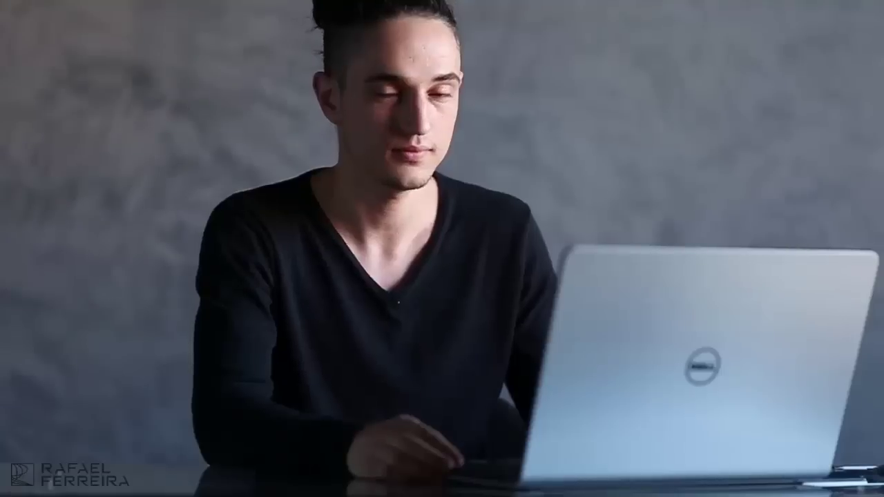